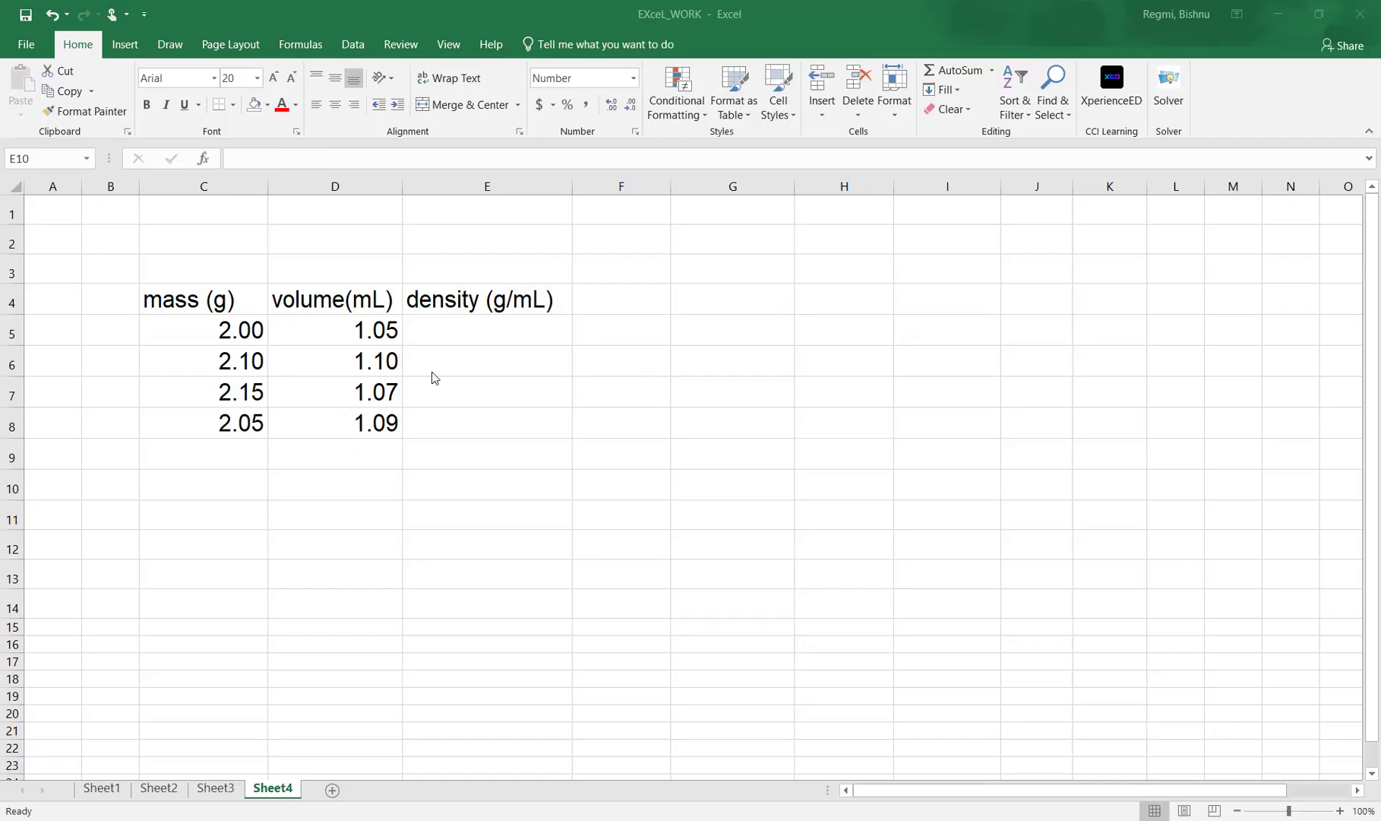
# Enter the formula =C5/D5 in cell E5 to calculate the first density from mass and volume.
pyautogui.click(451, 329)
pyautogui.write('=')
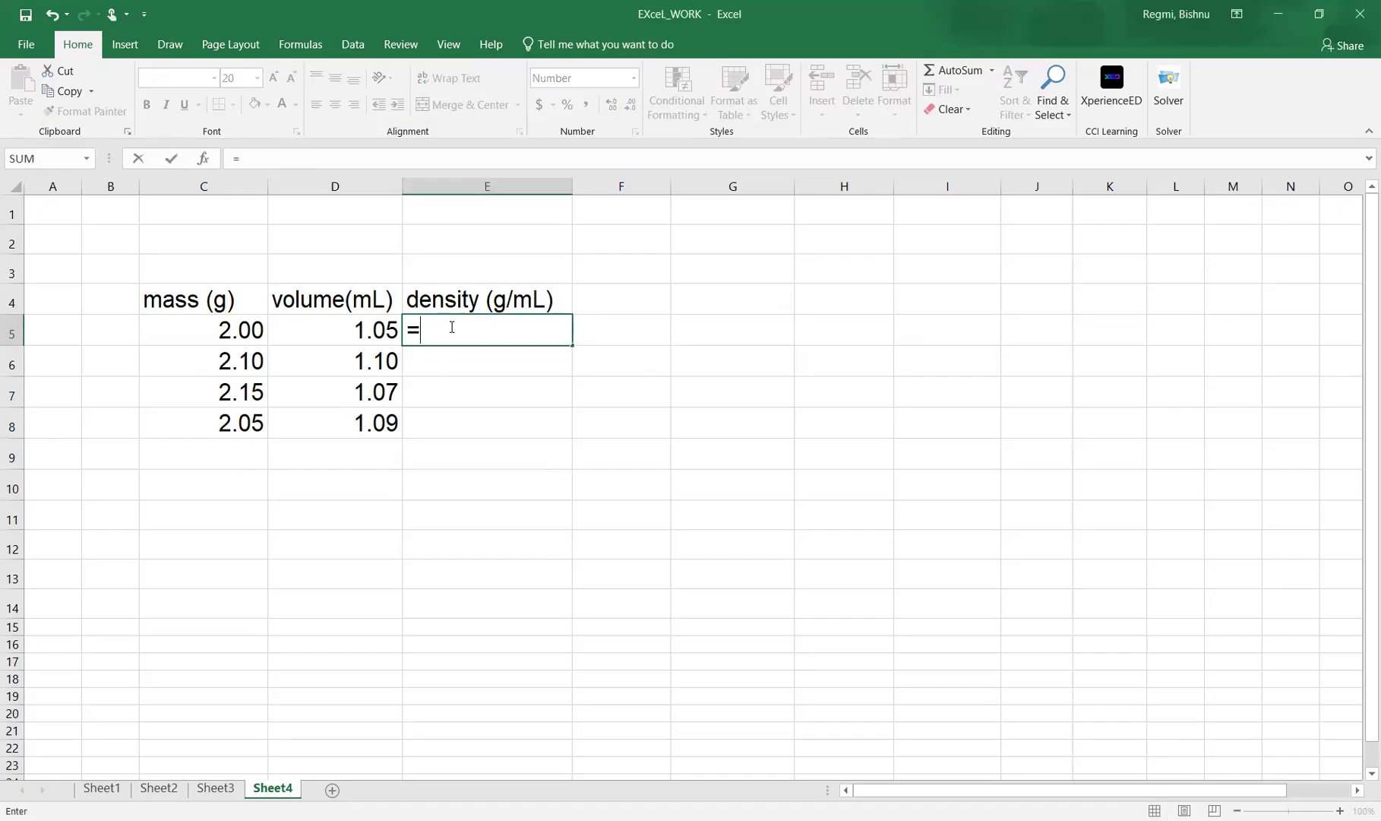
pyautogui.click(240, 333)
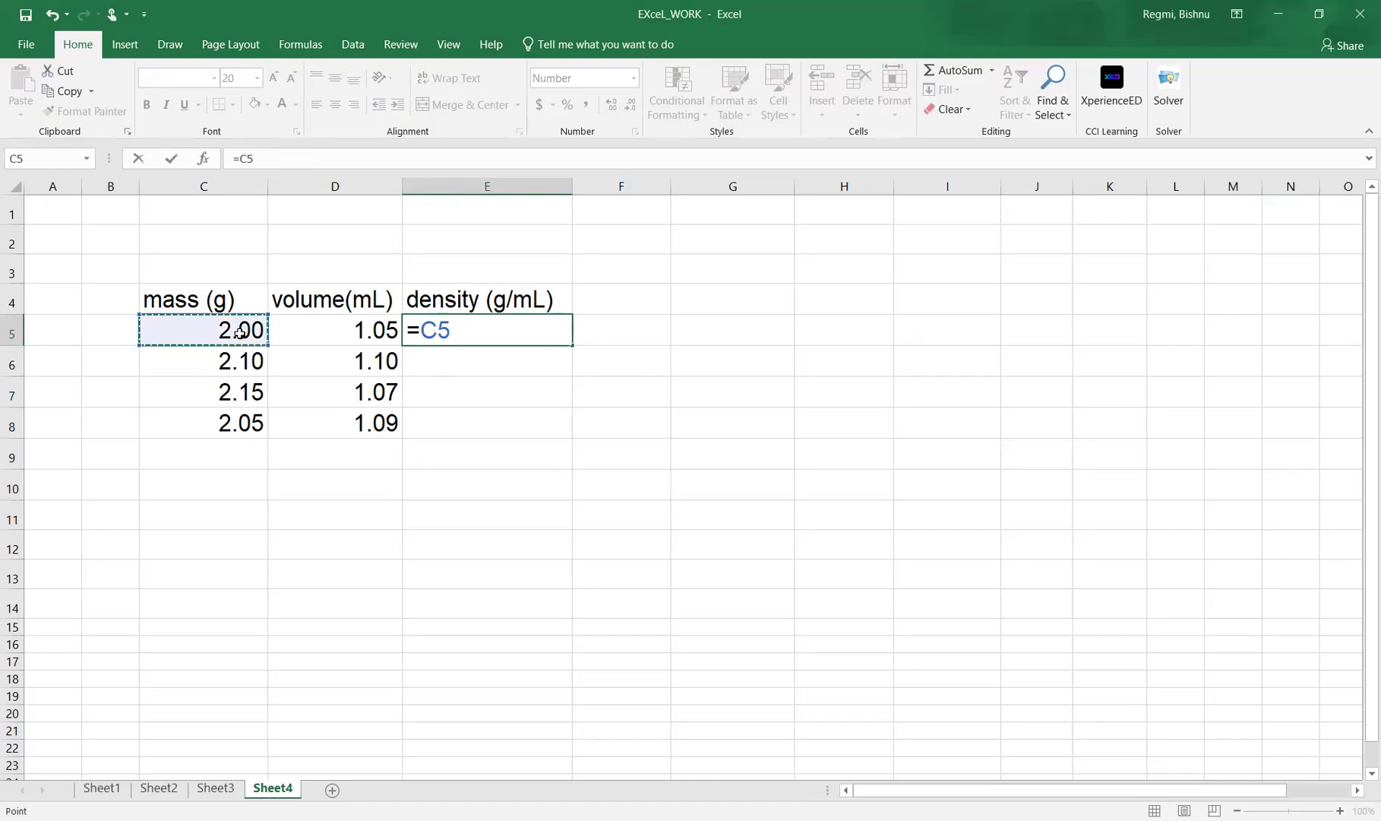
pyautogui.write('/')
pyautogui.click(354, 333)
pyautogui.press('Return')
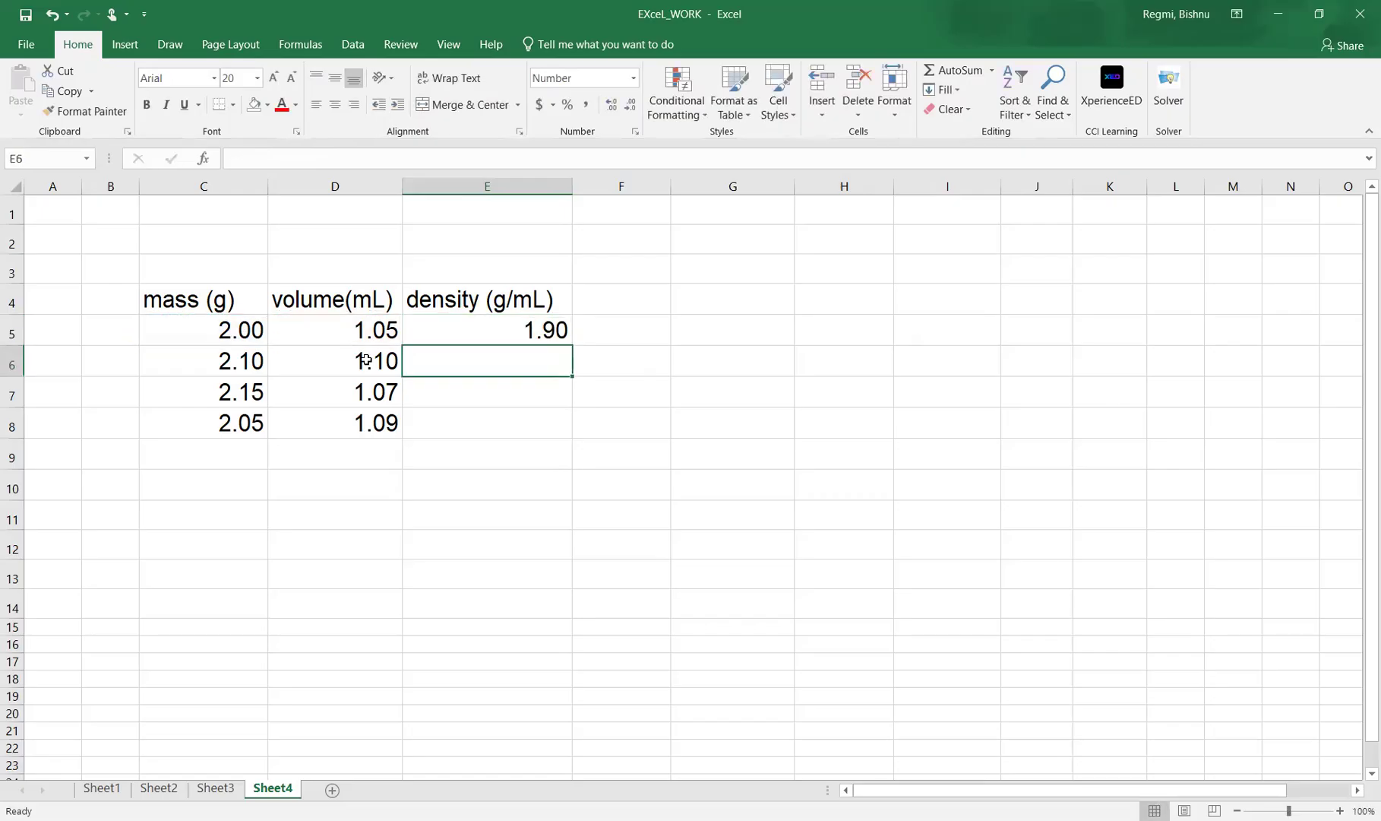
# Fill the density formula from E5 down through E8.
pyautogui.click(507, 318)
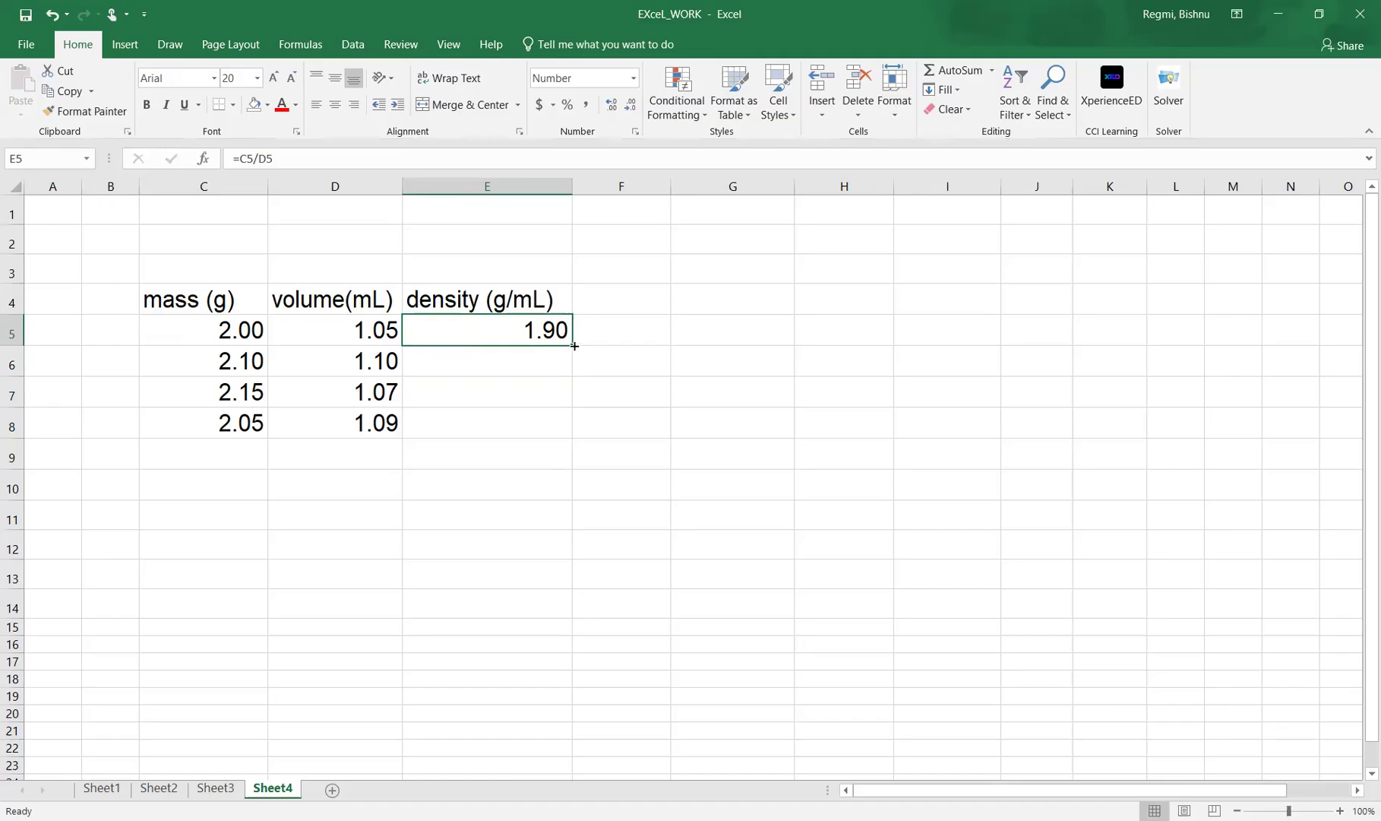
pyautogui.moveTo(574, 345); pyautogui.dragTo(573, 438)
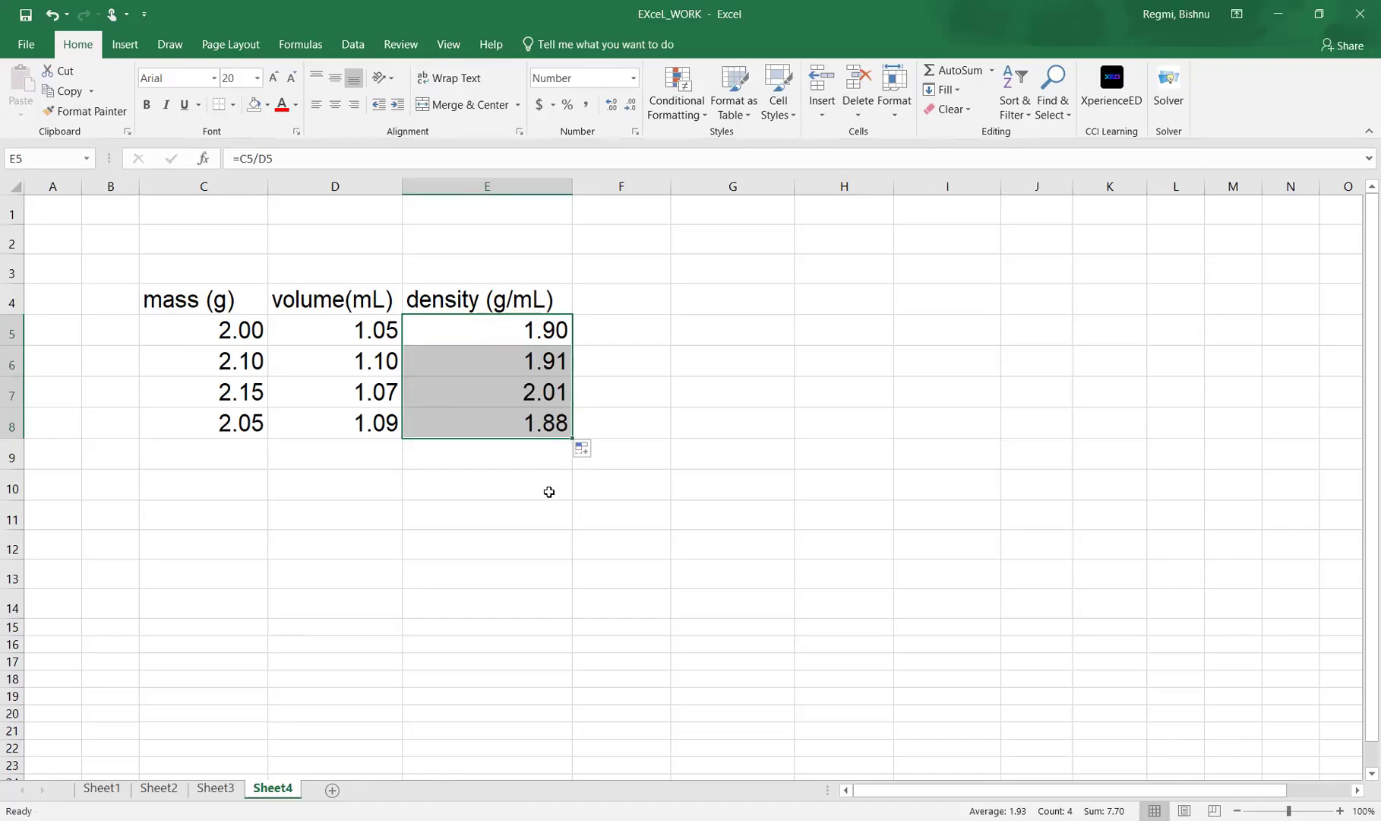
pyautogui.click(486, 608)
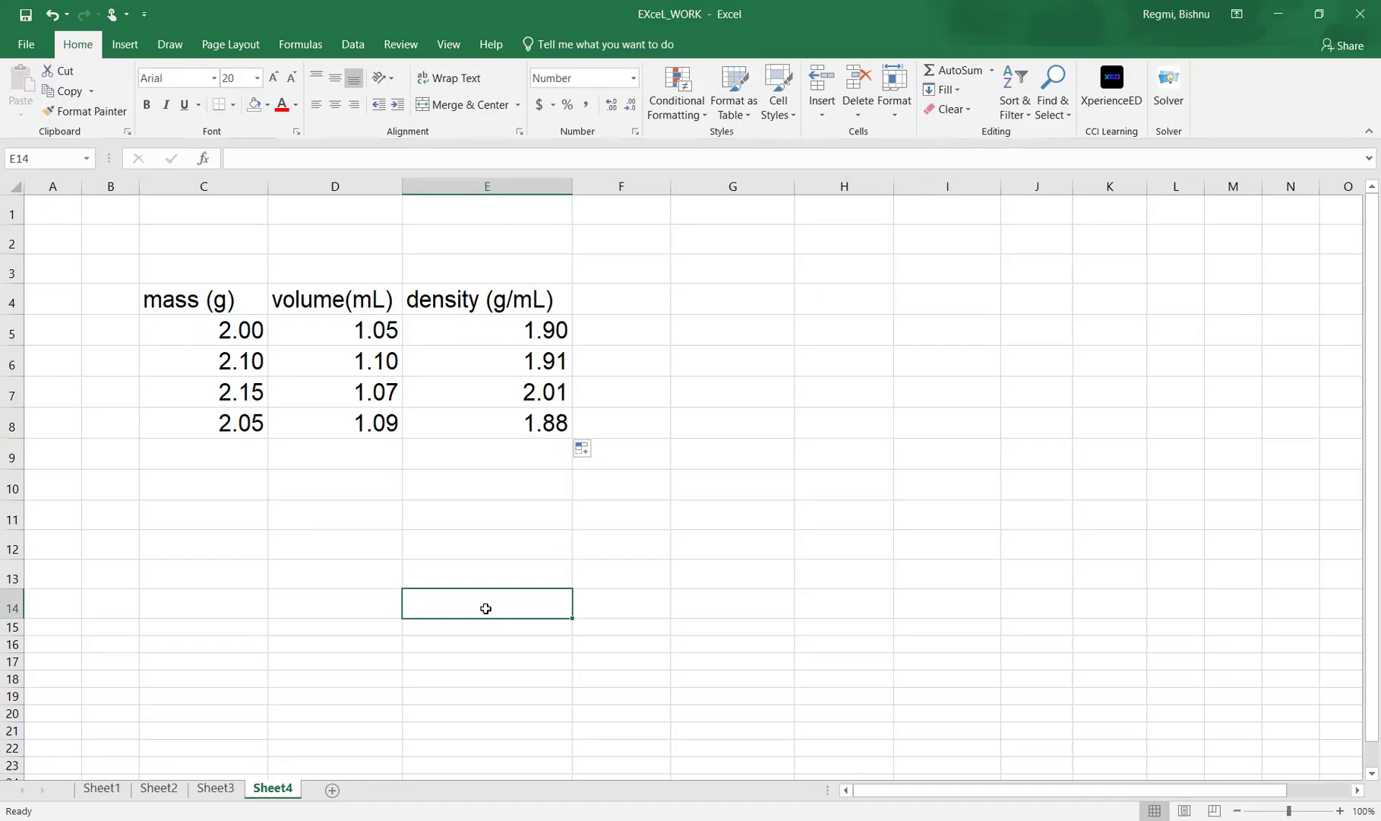
# Copy the density cells E5:E8 and paste them normally, with their formulas, into F5:F8.
pyautogui.moveTo(524, 332); pyautogui.dragTo(520, 414)
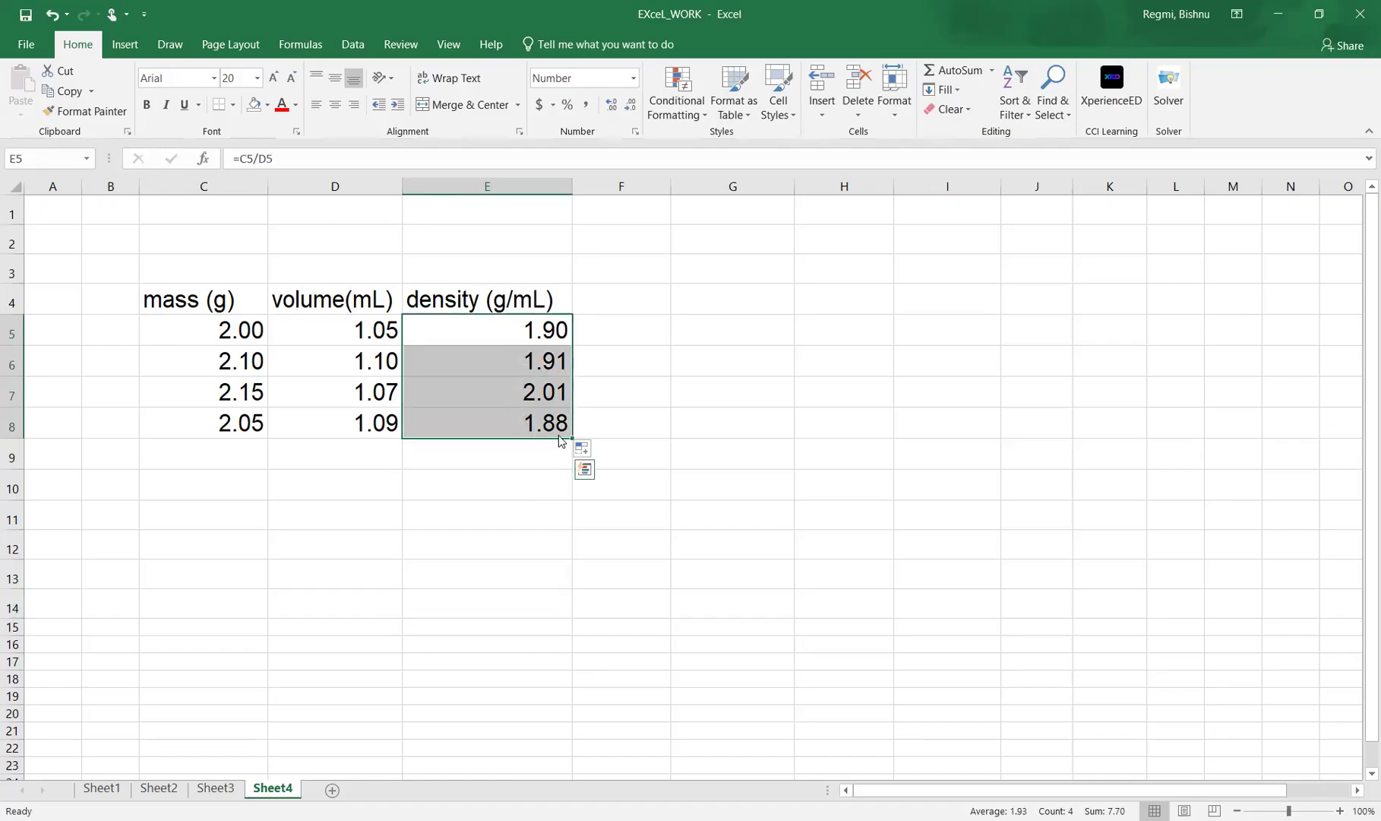
pyautogui.hotkey('ctrl', 'c')
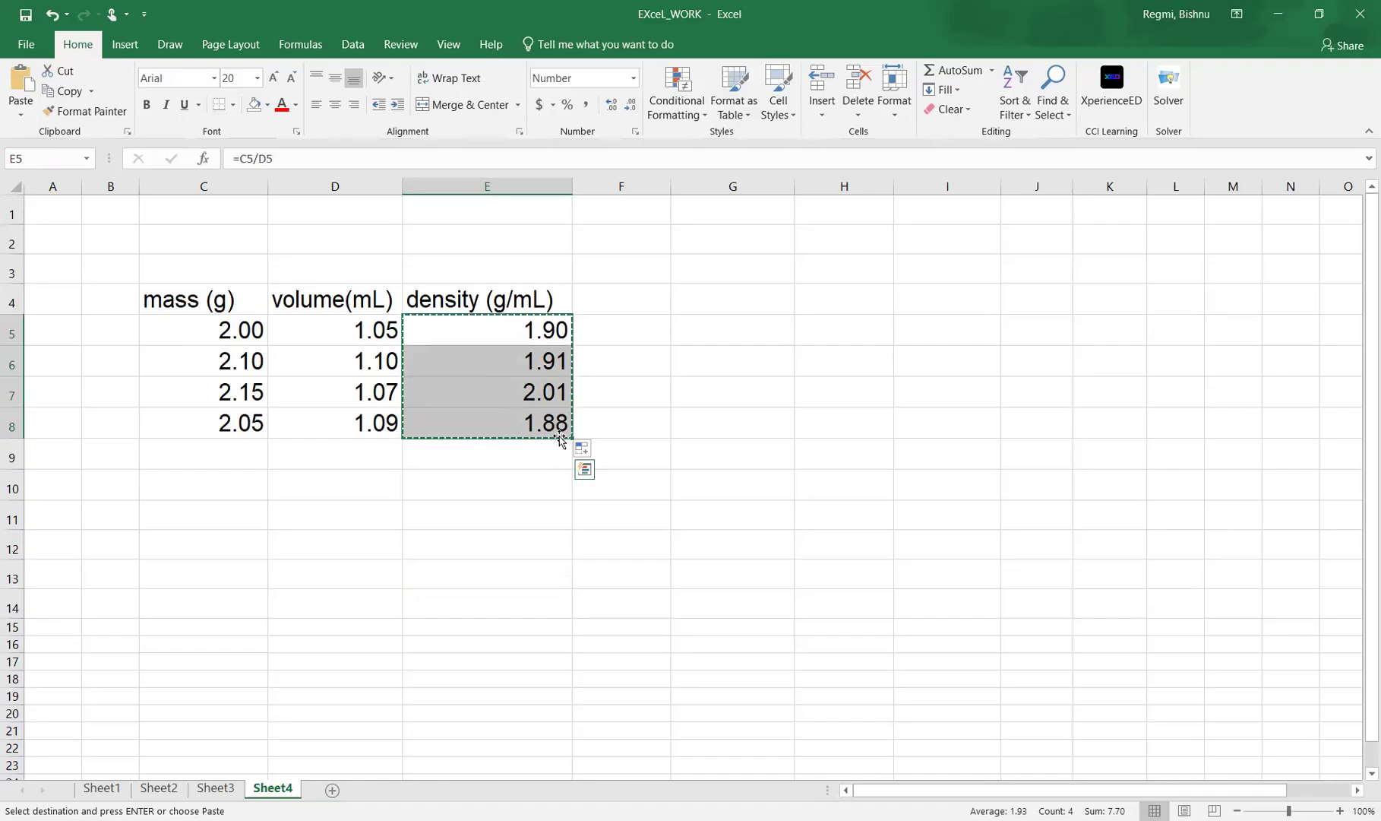
pyautogui.click(615, 329)
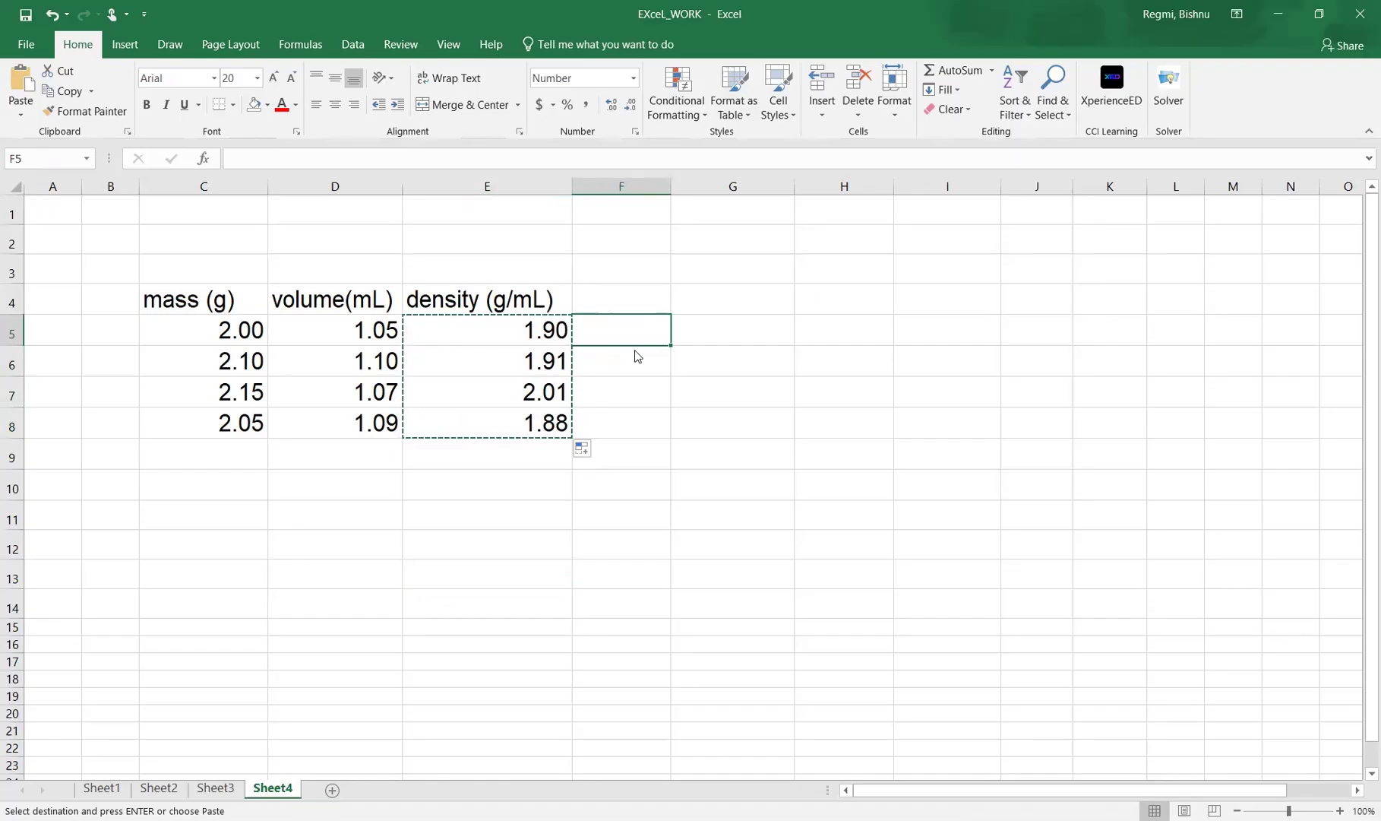
pyautogui.rightClick(617, 330)
pyautogui.press('Return')
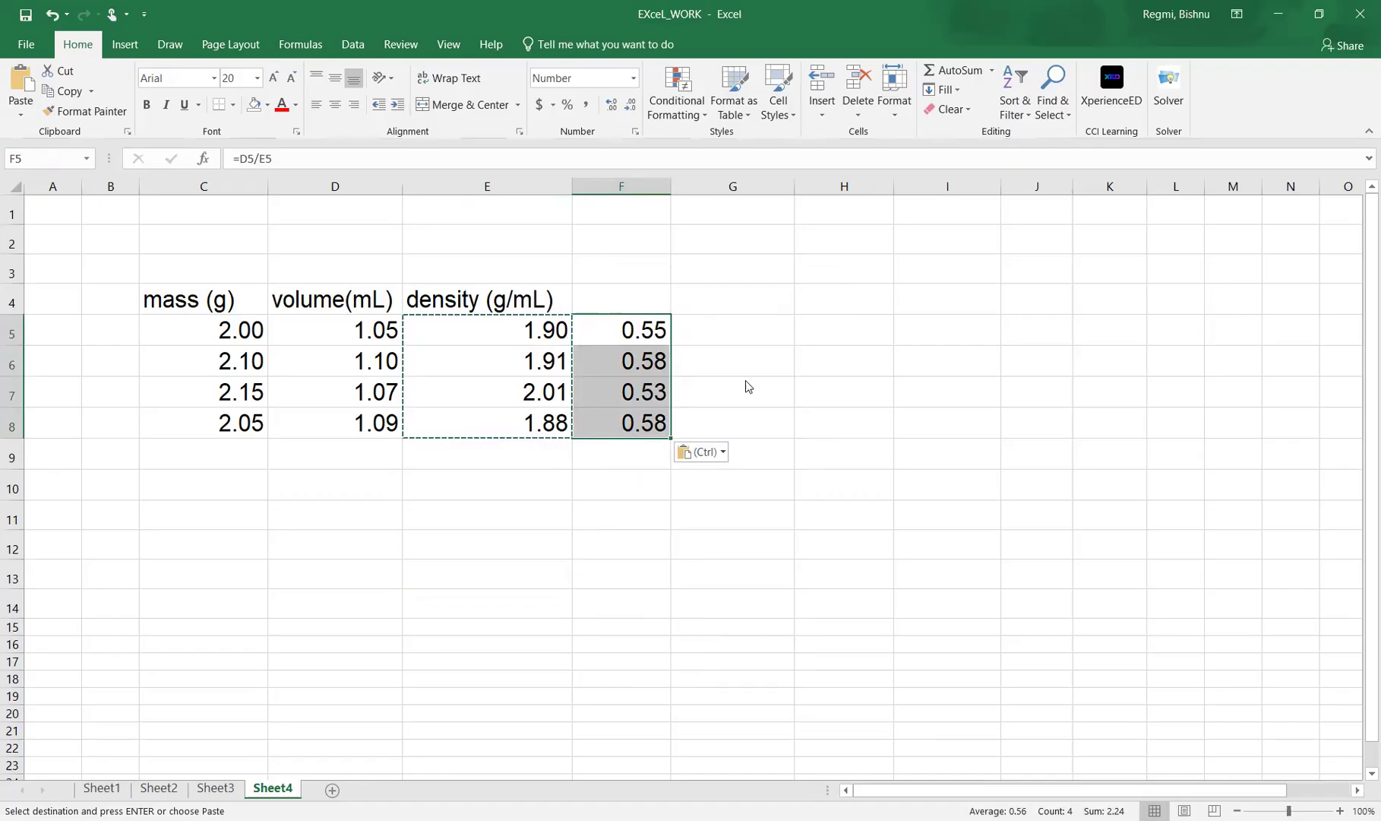
# Paste the copied density formulas into columns G, H and I, starting at row 5 in each.
pyautogui.press('Right')
pyautogui.hotkey('ctrl', 'v')
pyautogui.rightClick(847, 331)
pyautogui.click(883, 408)
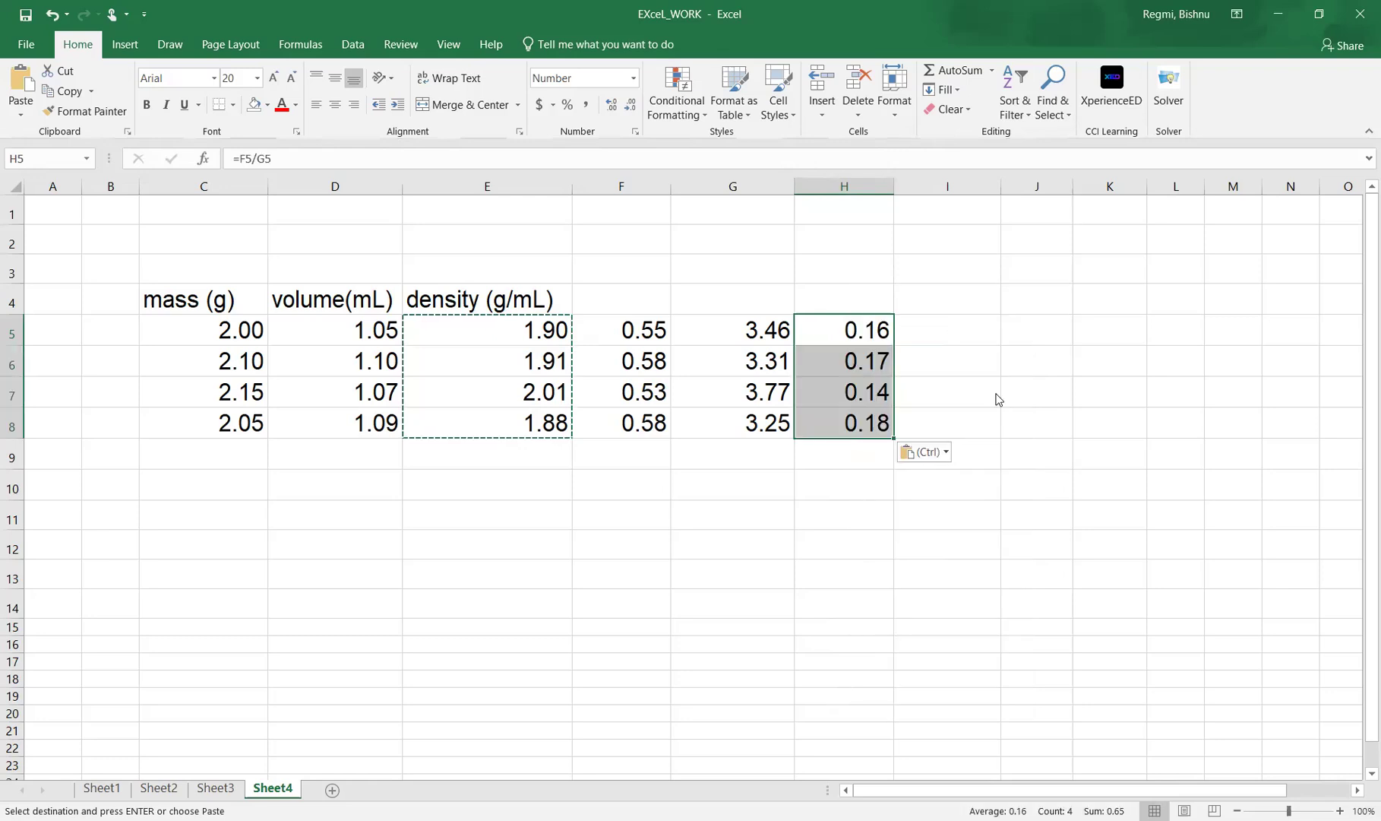
pyautogui.press('Right')
pyautogui.hotkey('ctrl', 'v')
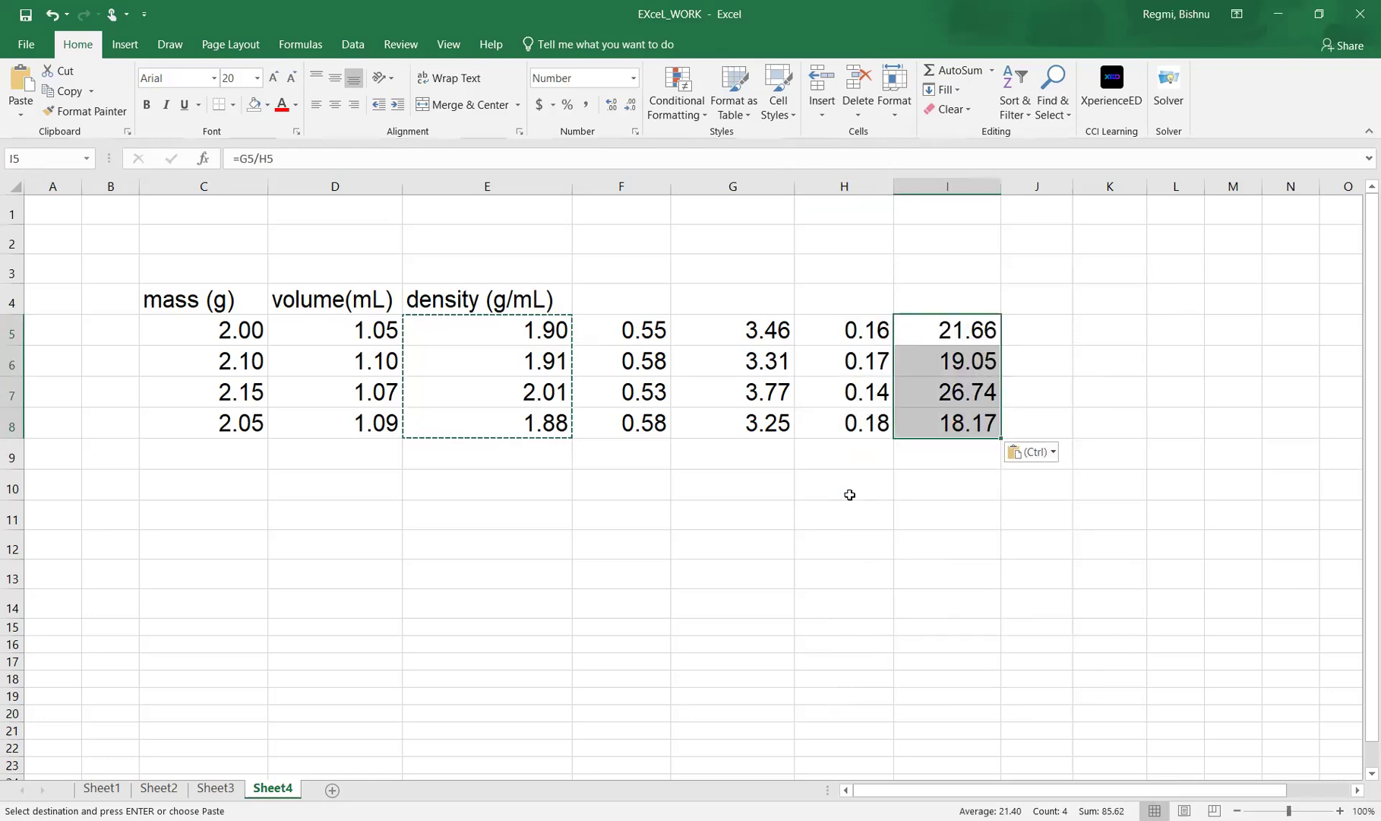
pyautogui.click(790, 555)
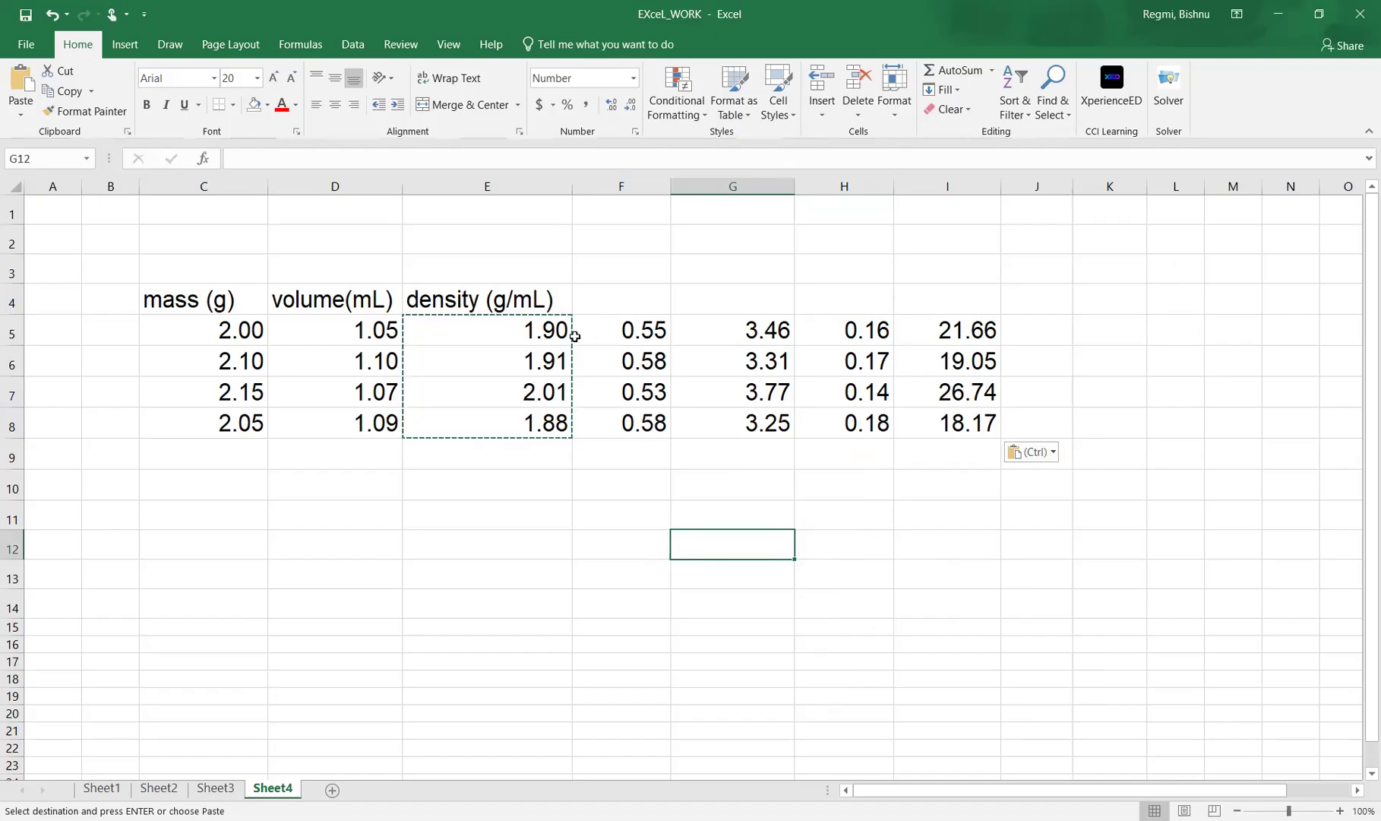
# Highlight the density cells E5:E8 with a yellow fill and end the copy mode.
pyautogui.click(535, 517)
pyautogui.click(587, 600)
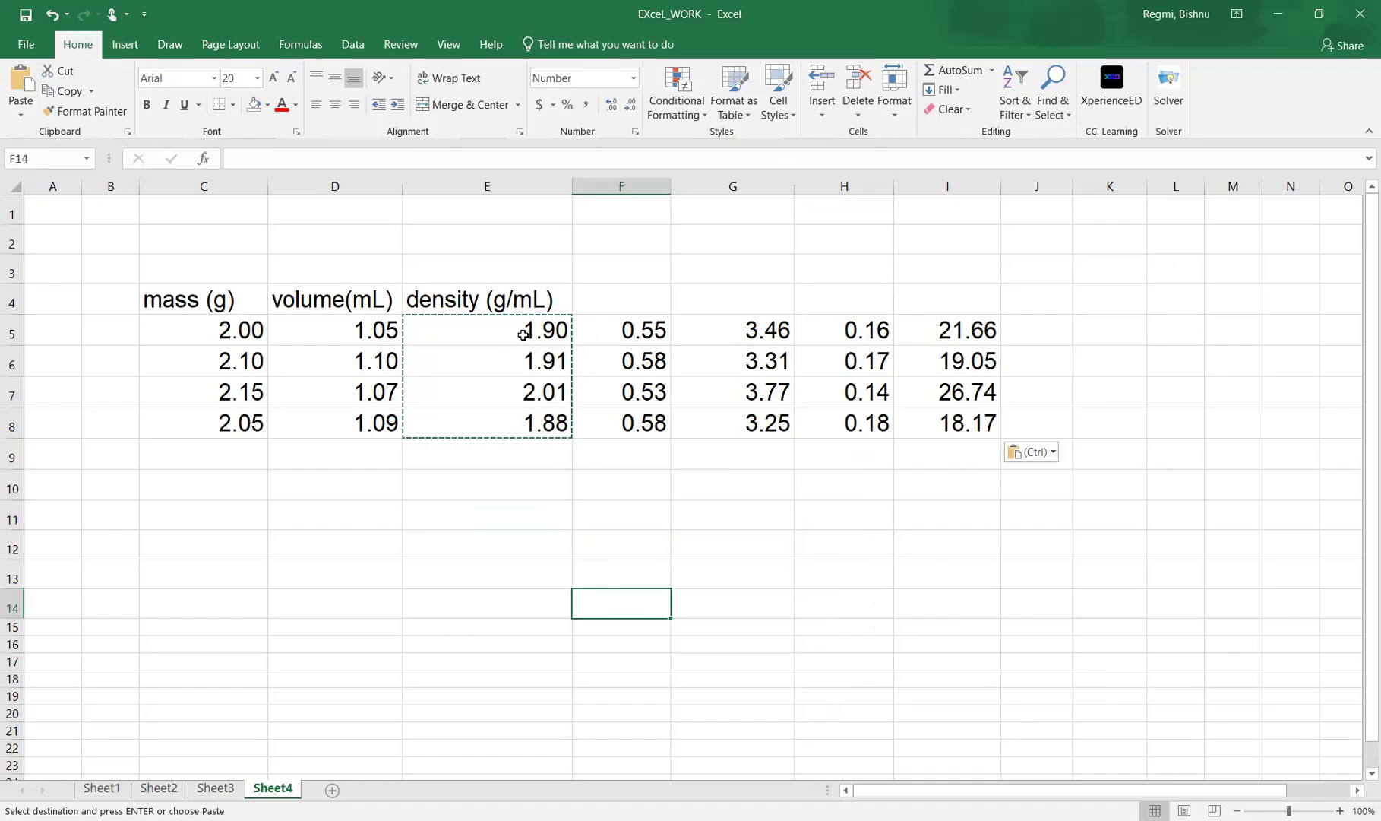
pyautogui.click(515, 328)
pyautogui.moveTo(511, 372); pyautogui.dragTo(512, 410)
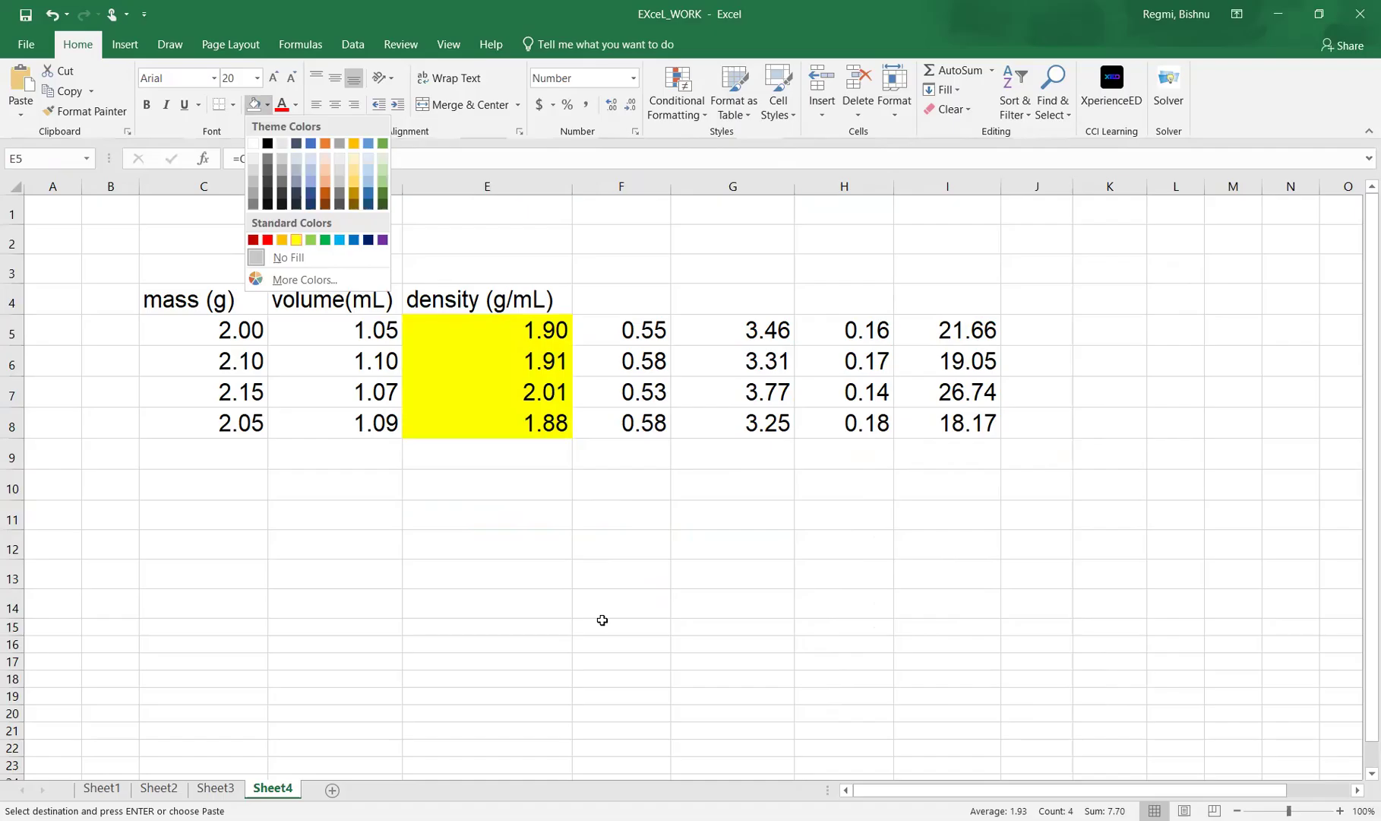
pyautogui.press('Return')
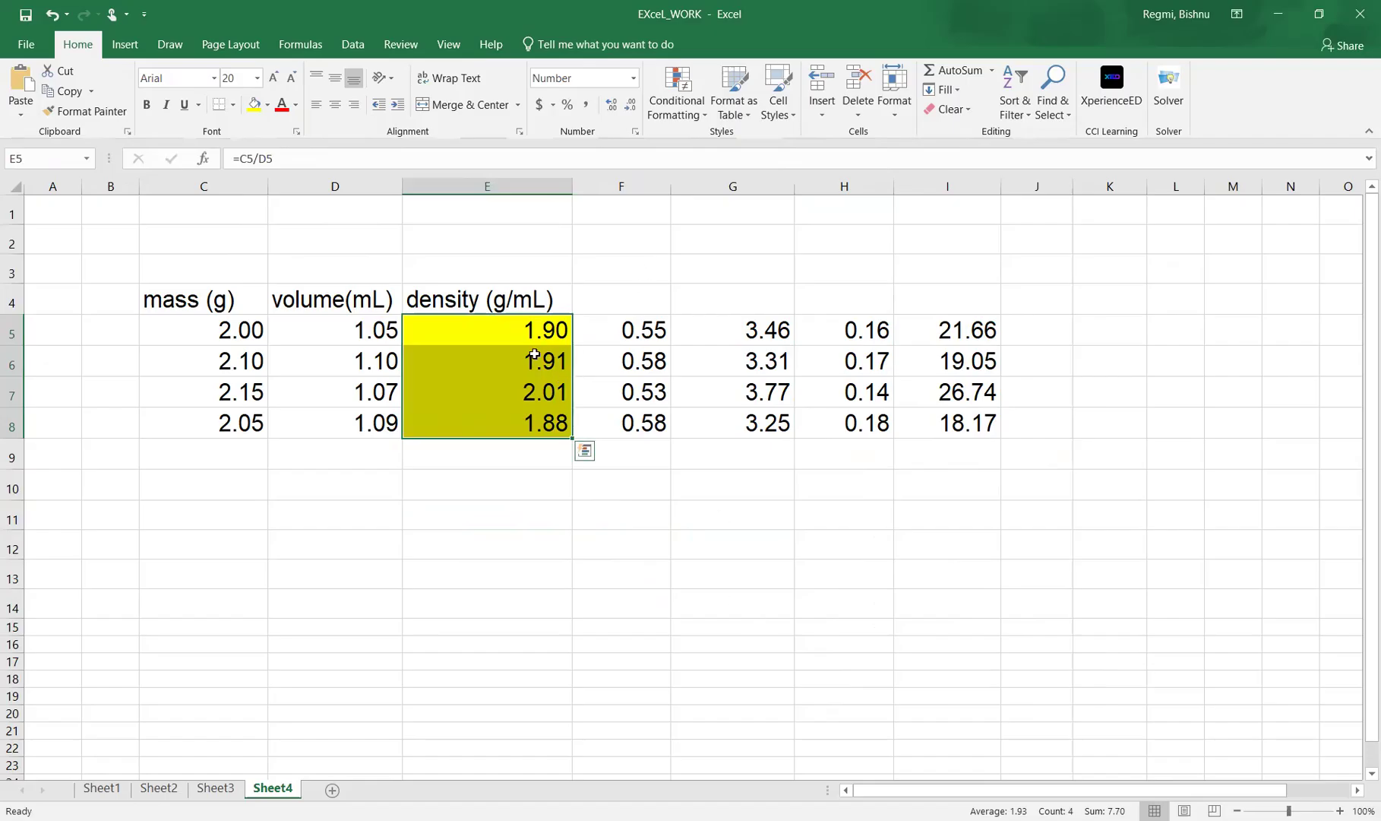
# Widen column J slightly to make room for pasted results.
pyautogui.click(584, 451)
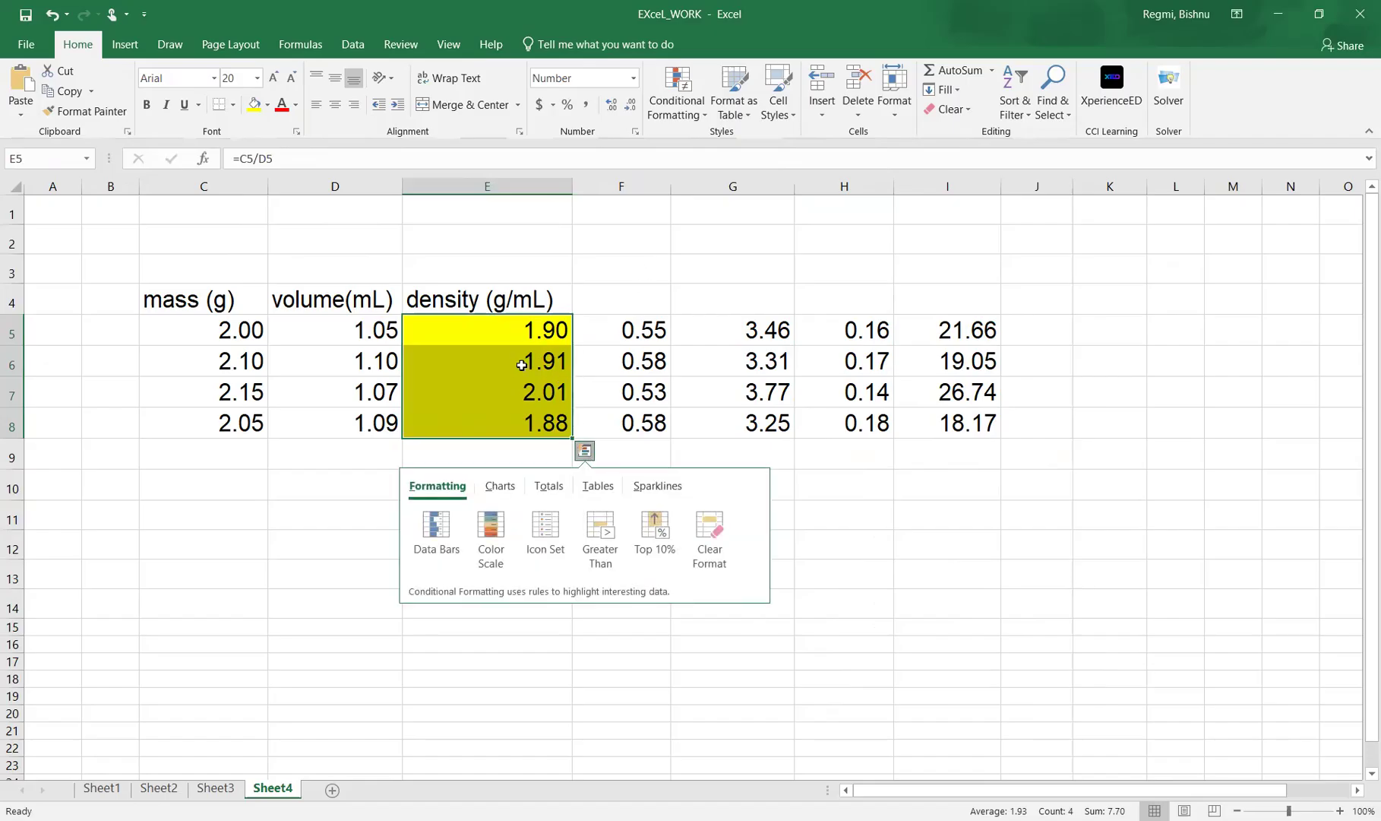
pyautogui.click(1094, 576)
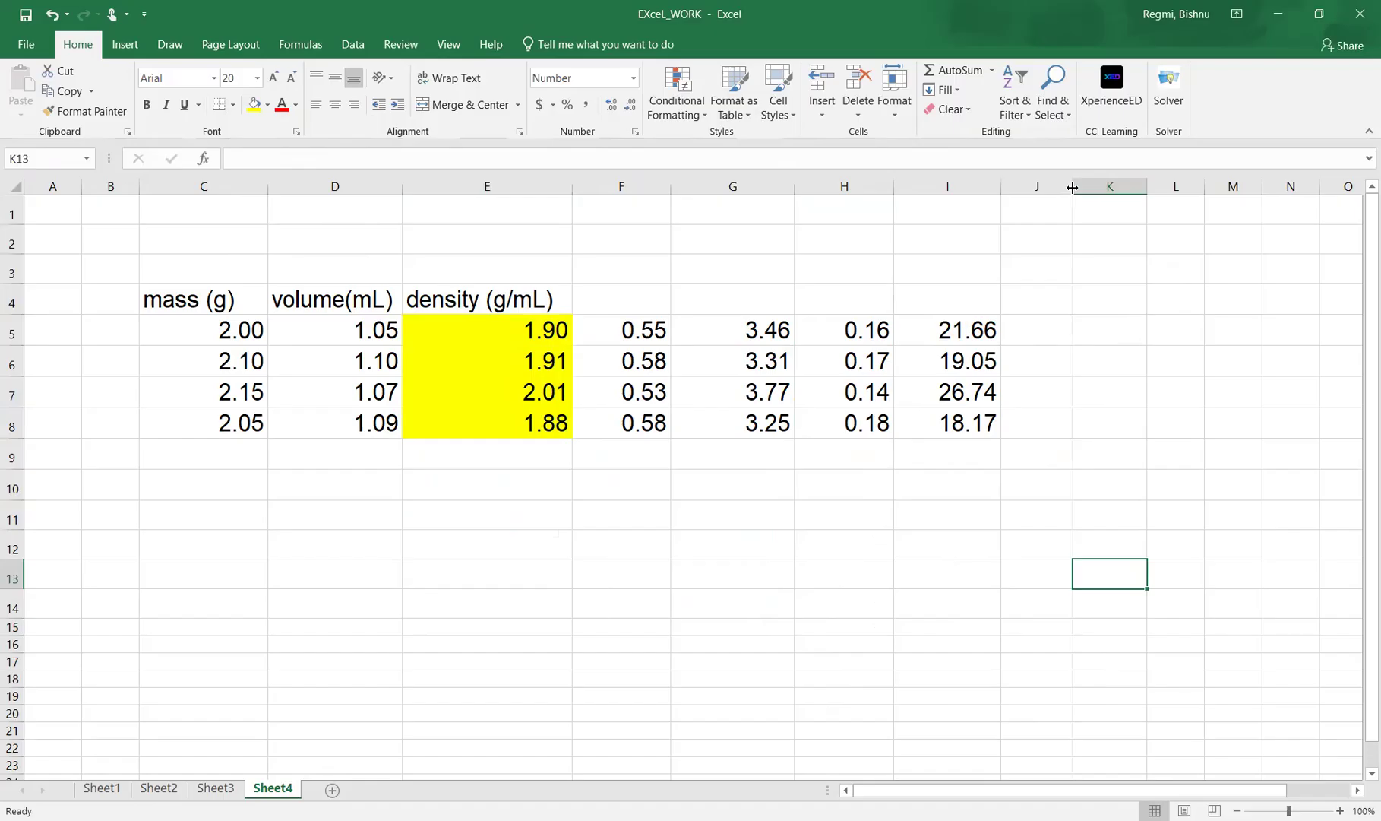
pyautogui.moveTo(1072, 187); pyautogui.dragTo(1093, 190)
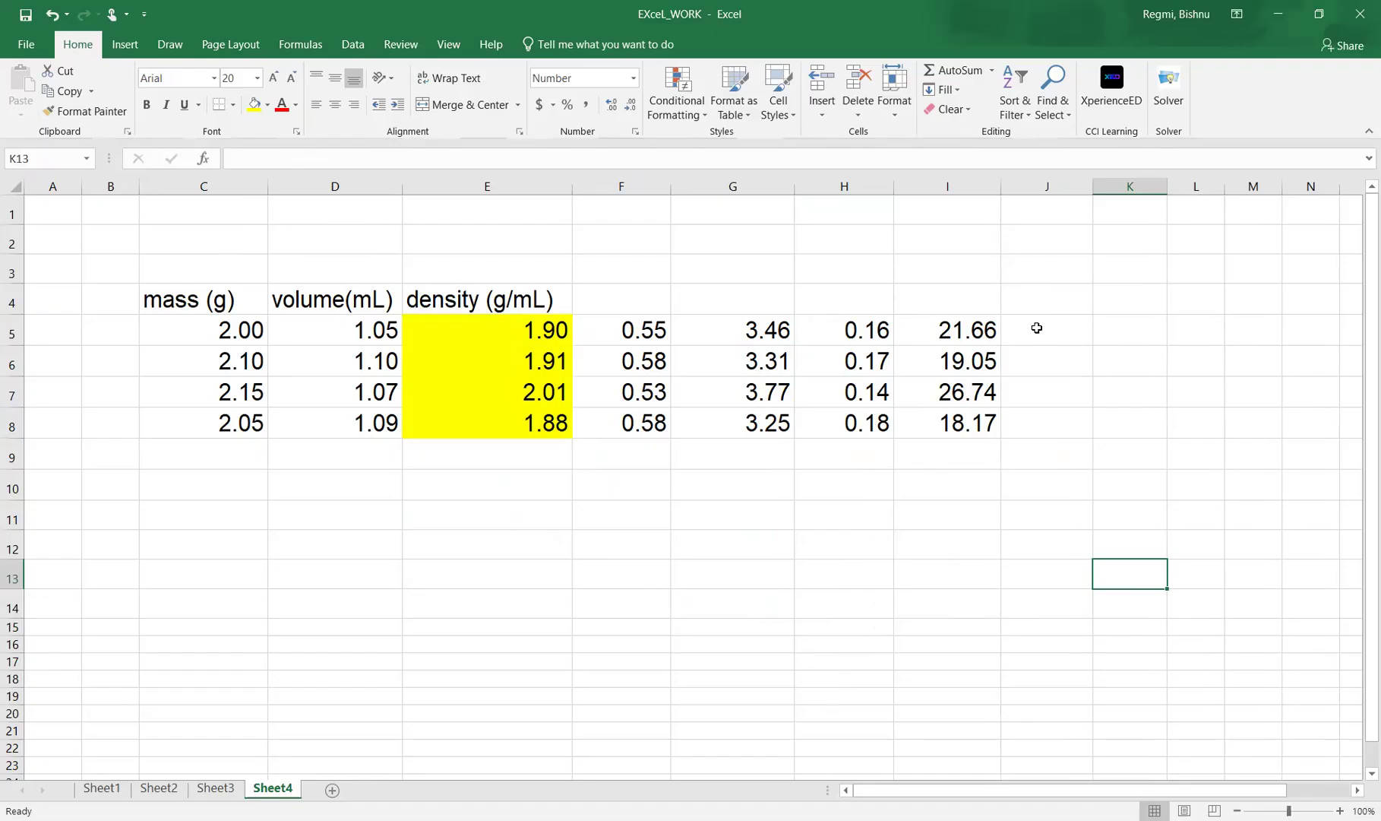
# Copy the density cells E5:E8, paste them as values only into J5:J8, and widen column J a little more.
pyautogui.click(498, 327)
pyautogui.moveTo(499, 328); pyautogui.dragTo(523, 420)
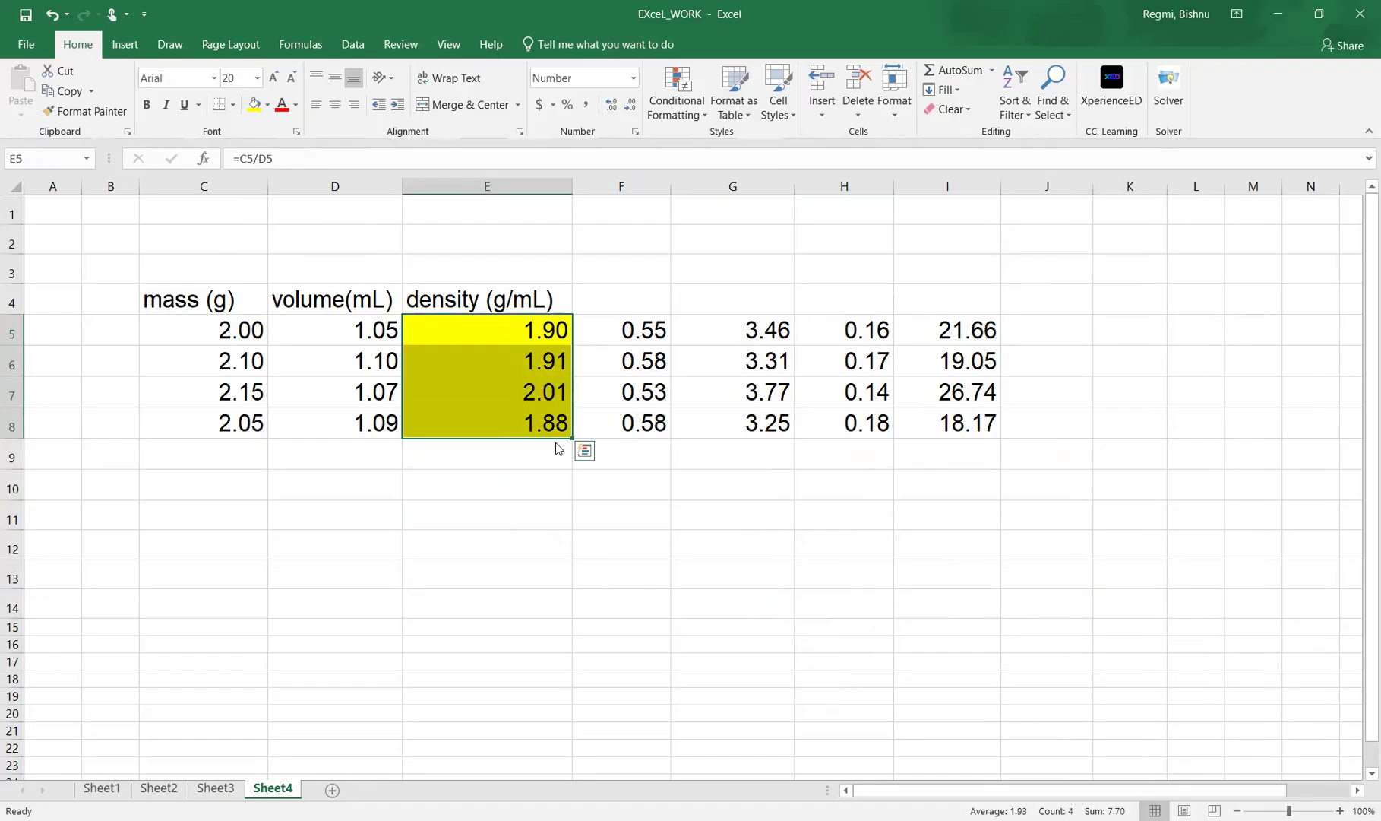
pyautogui.hotkey('ctrl', 'c')
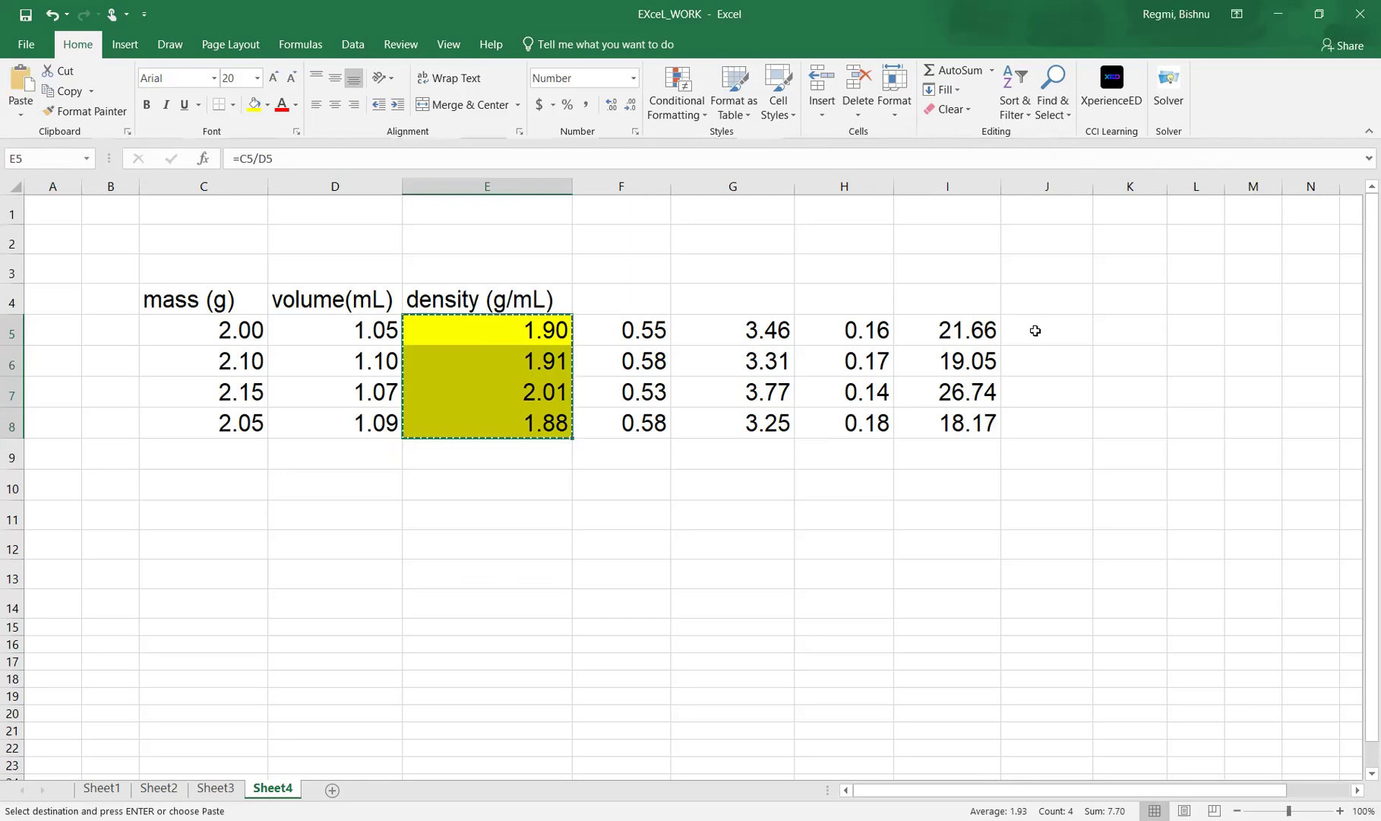
pyautogui.rightClick(1038, 332)
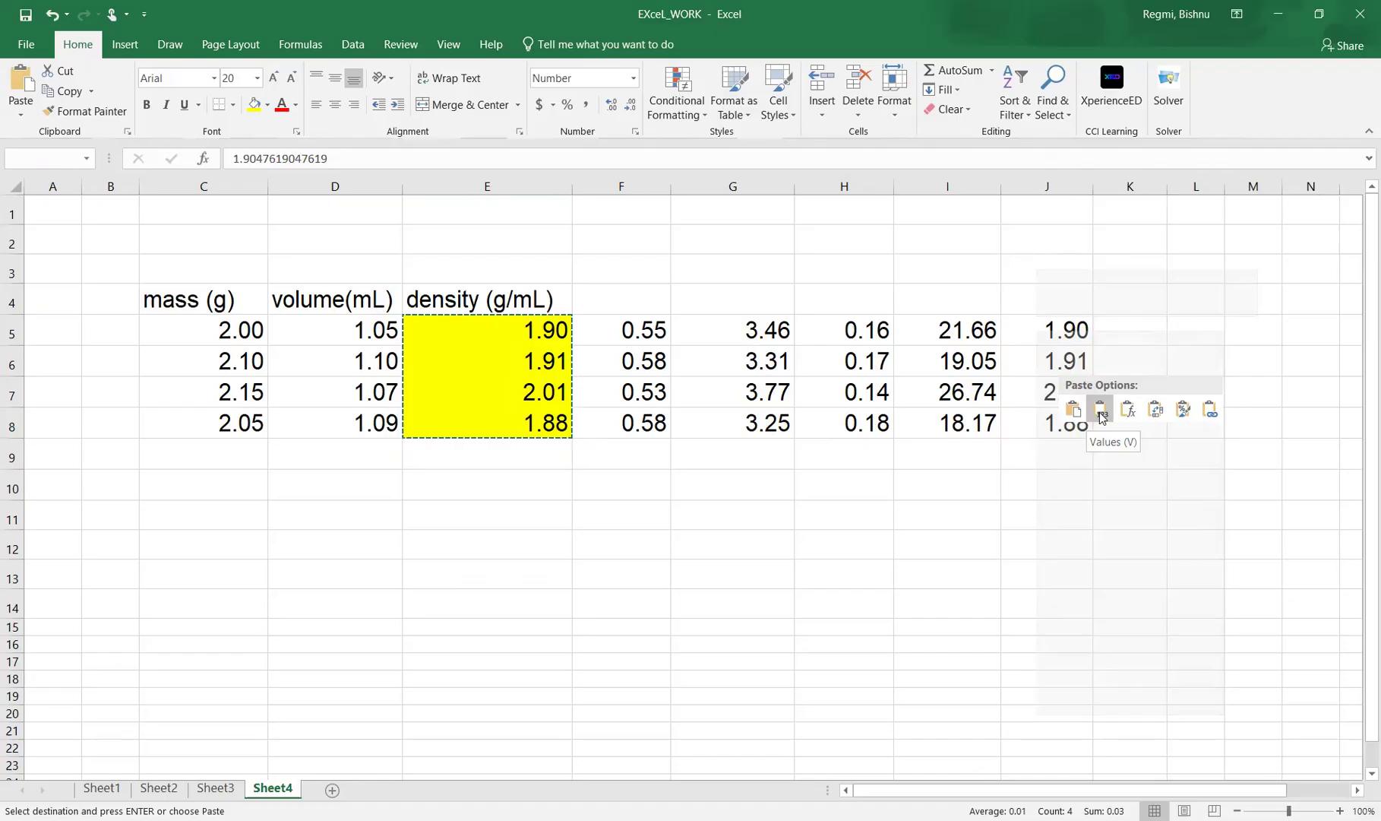
pyautogui.click(1101, 410)
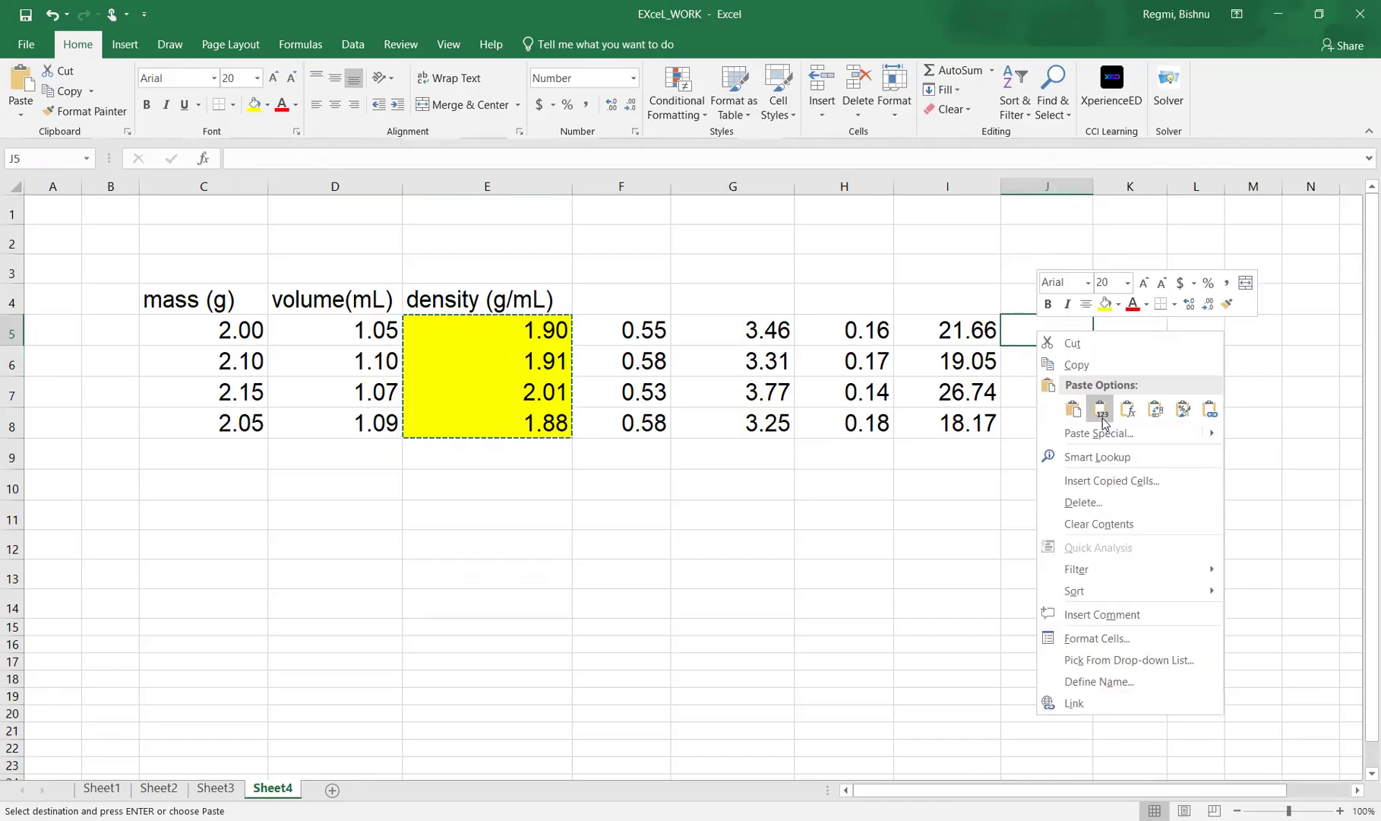
pyautogui.click(1103, 418)
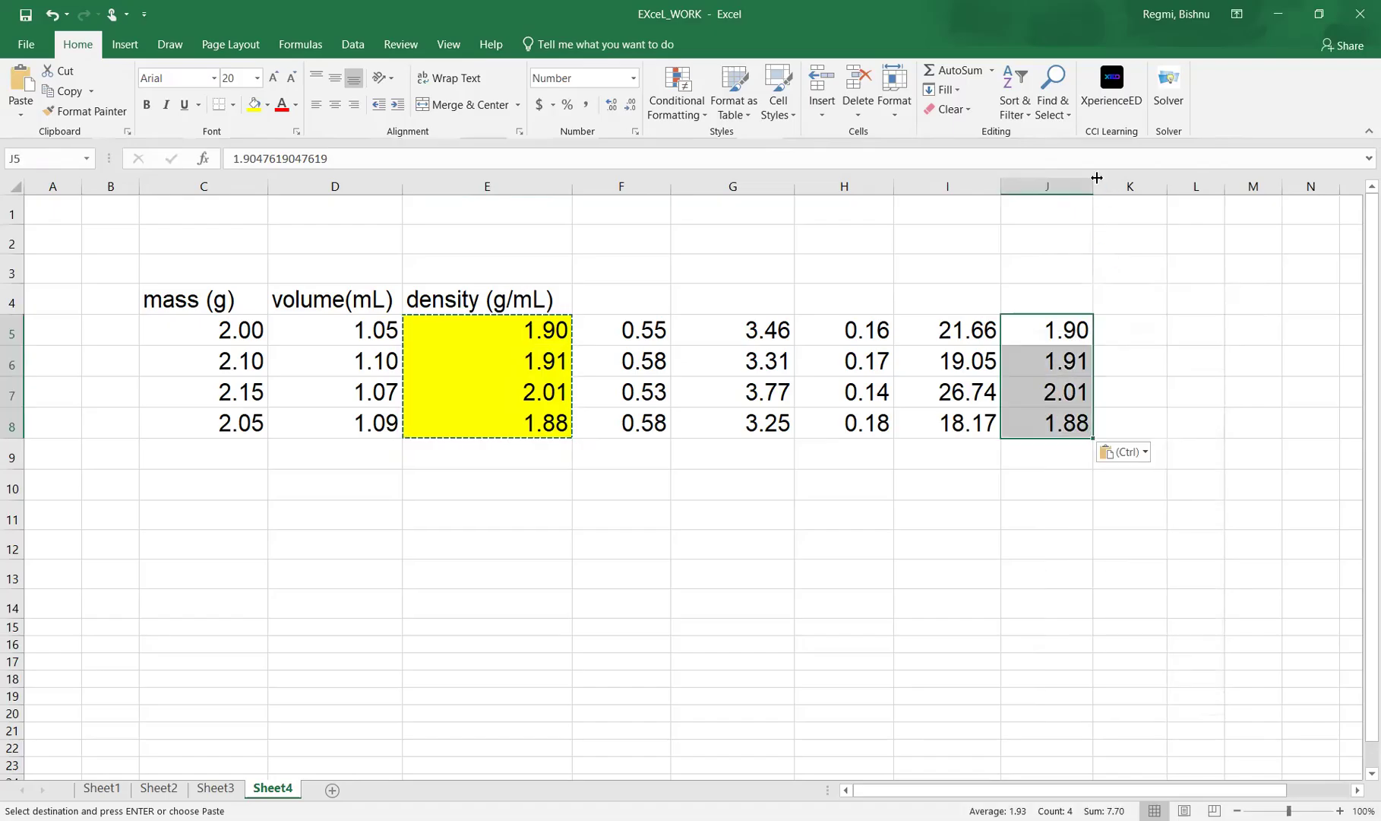
pyautogui.moveTo(1092, 186); pyautogui.dragTo(1107, 186)
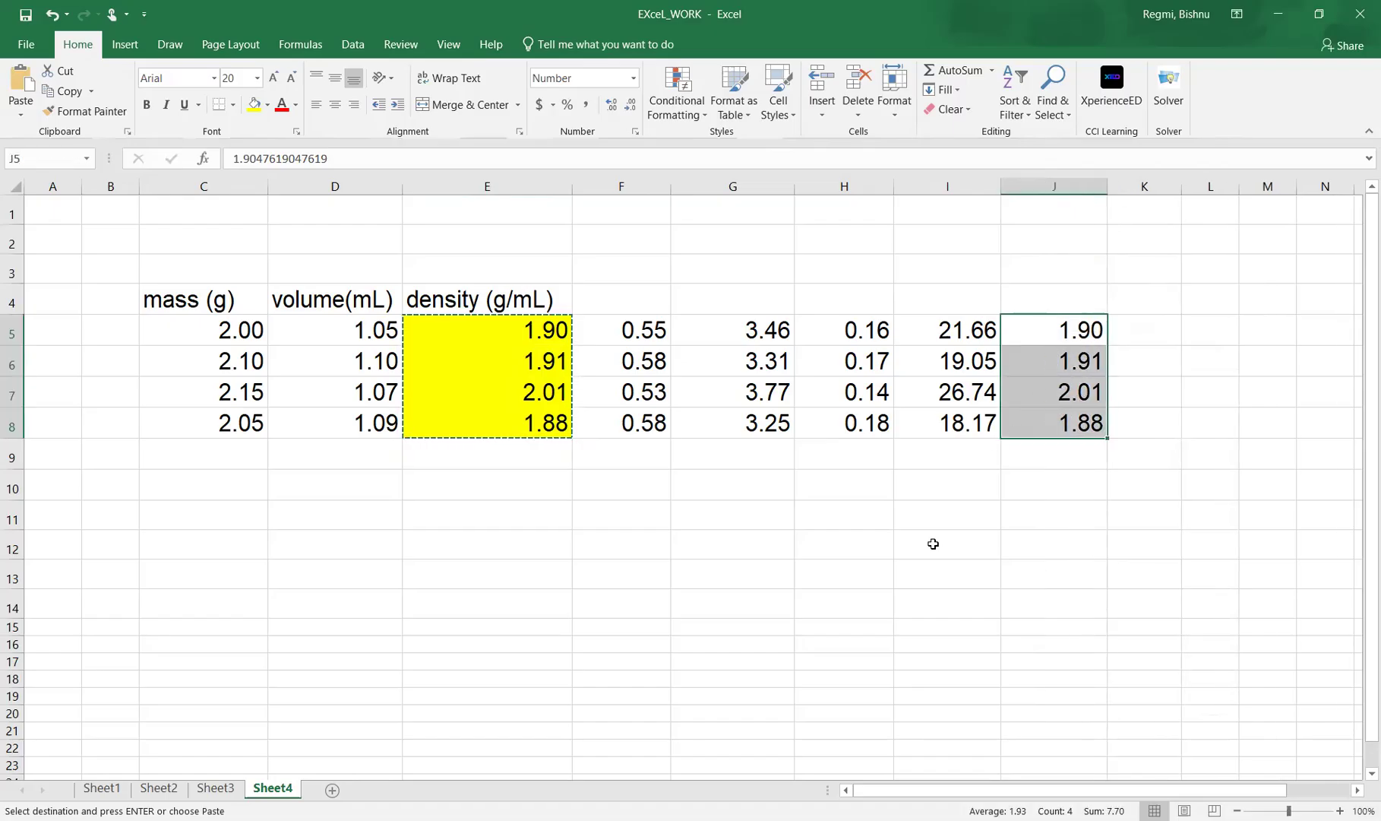
# Highlight the pasted values in J5:J8 with the same yellow fill as the density column.
pyautogui.click(931, 543)
pyautogui.moveTo(478, 325); pyautogui.dragTo(551, 424)
pyautogui.moveTo(1055, 330); pyautogui.dragTo(1060, 422)
pyautogui.click(254, 104)
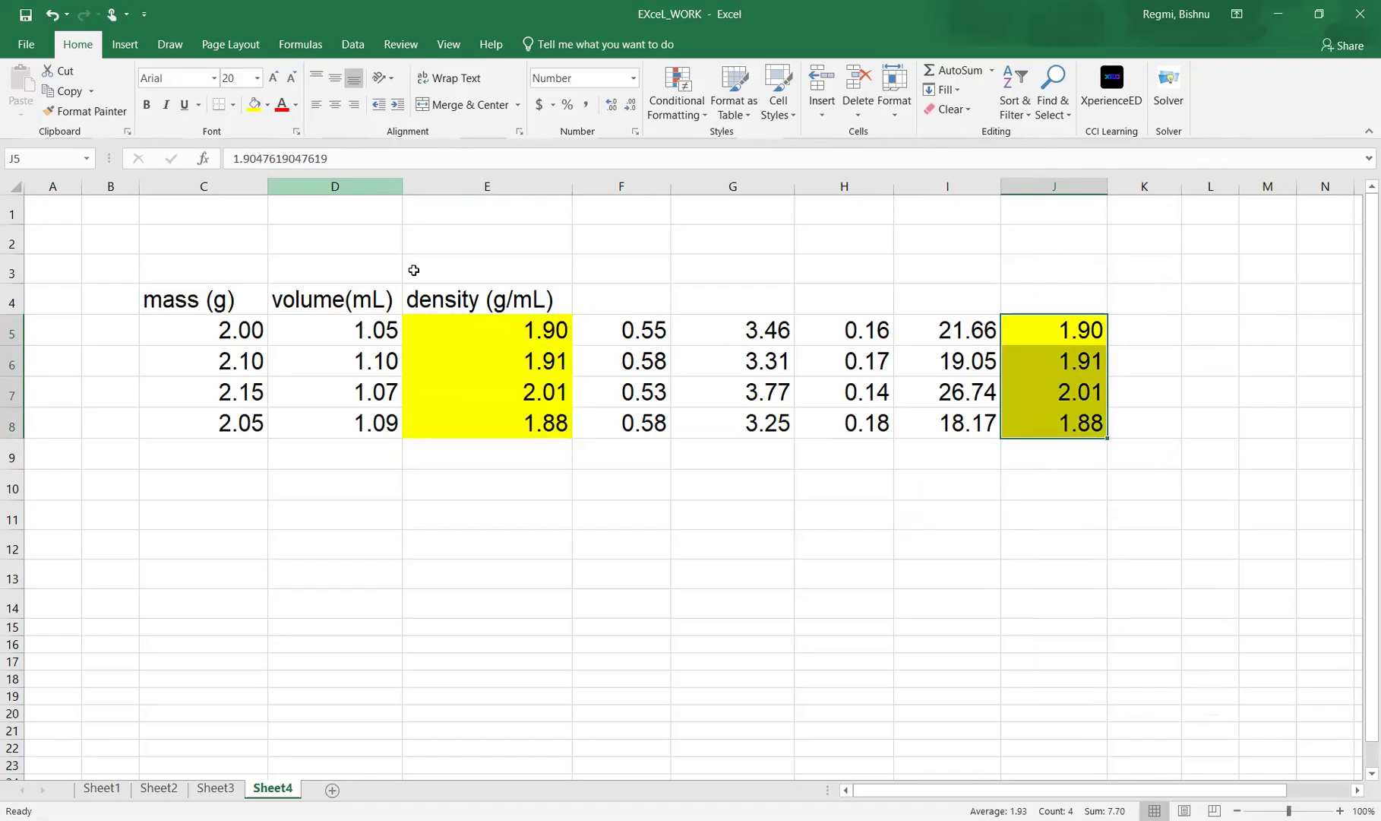
pyautogui.click(603, 506)
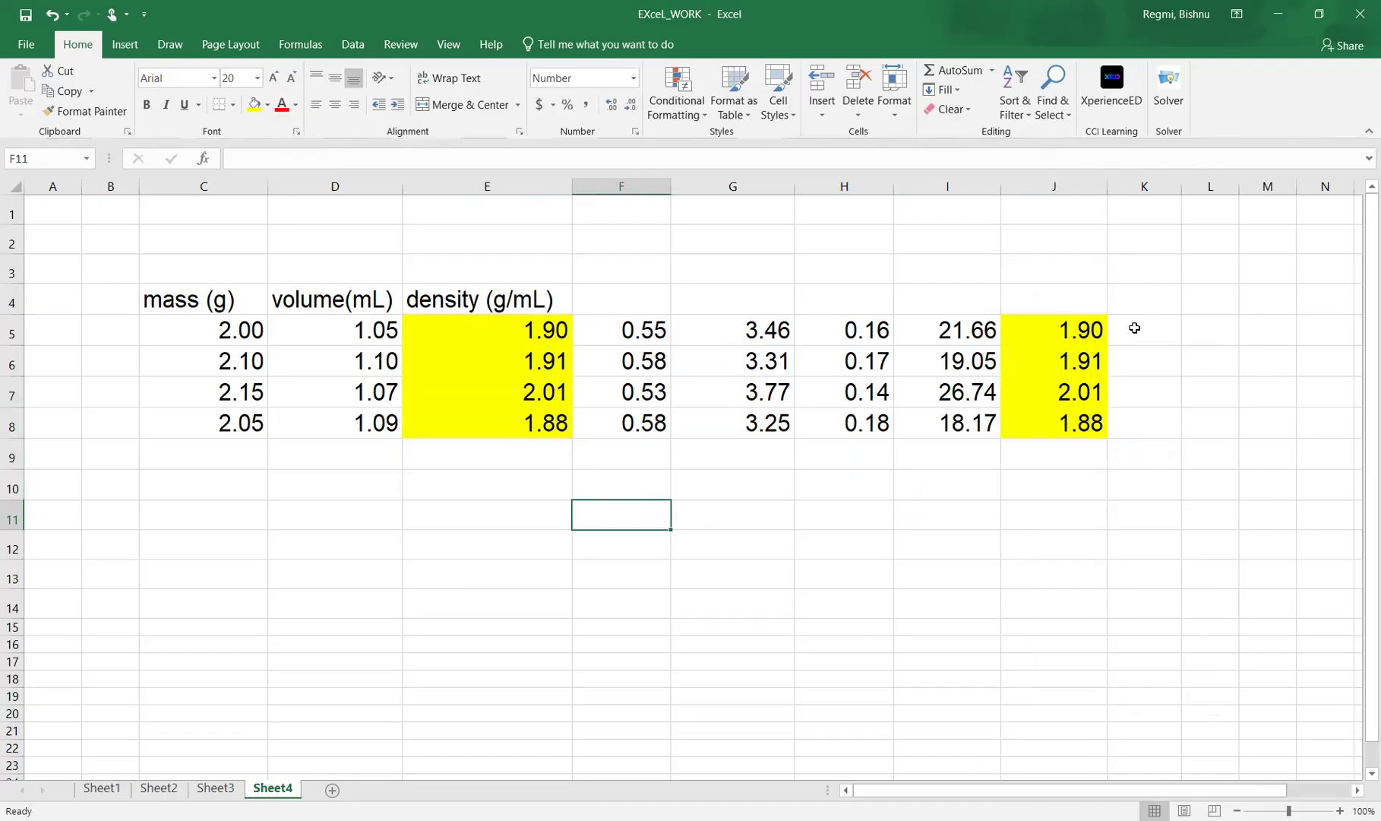
# Copy the density cells E5:E8 again and paste them as values only into K5:K8.
pyautogui.rightClick(1135, 328)
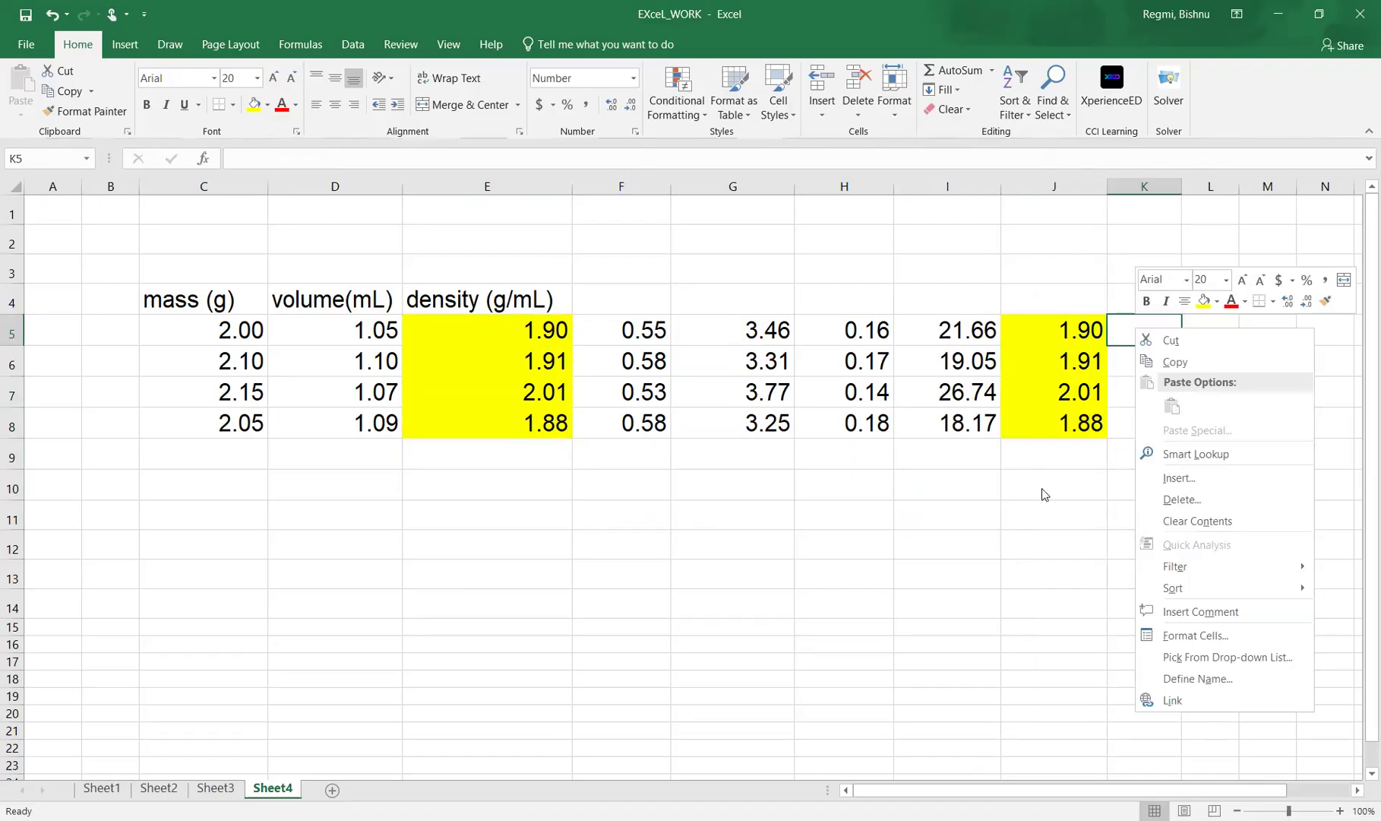
pyautogui.moveTo(558, 327); pyautogui.dragTo(562, 425)
pyautogui.rightClick(612, 448)
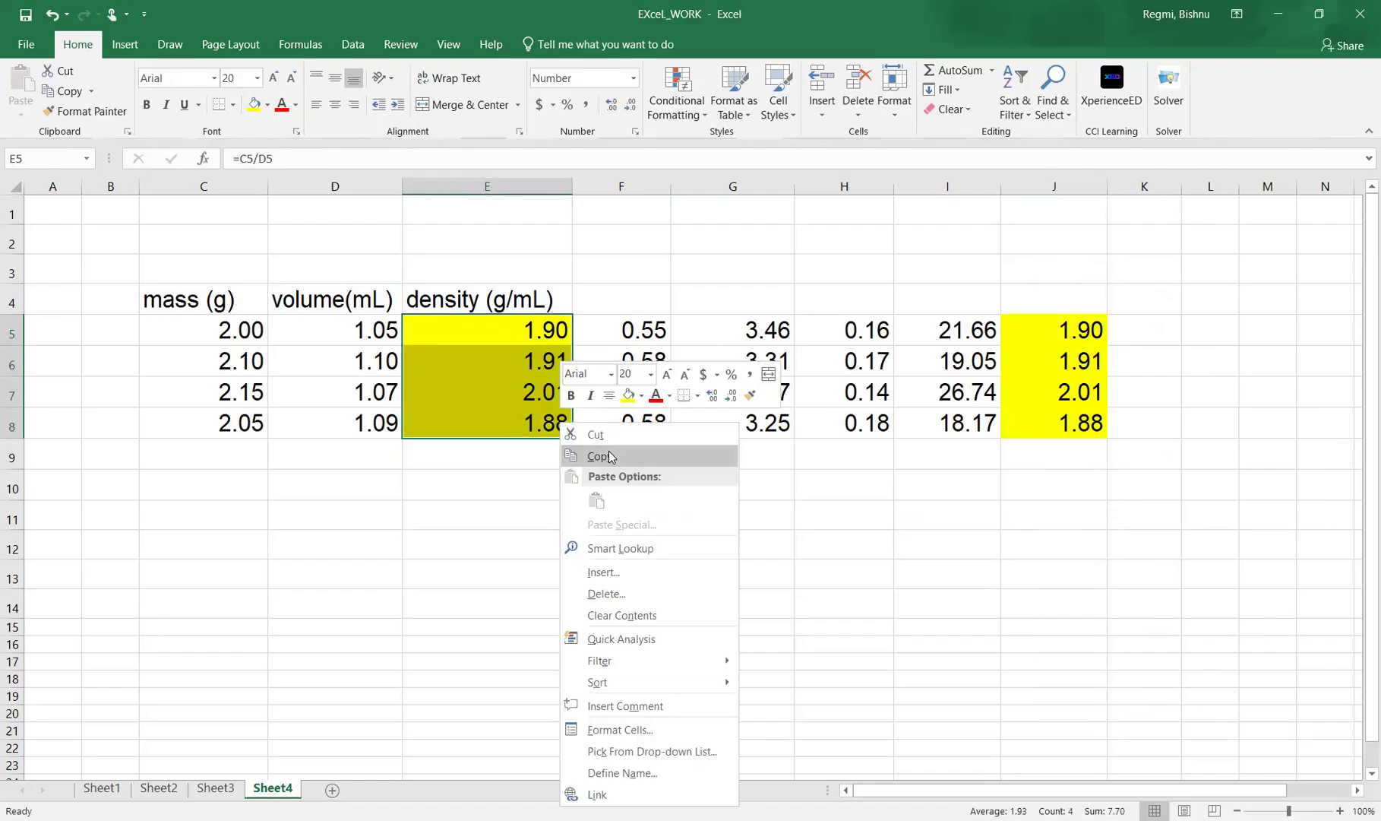
pyautogui.rightClick(1134, 329)
pyautogui.click(1195, 411)
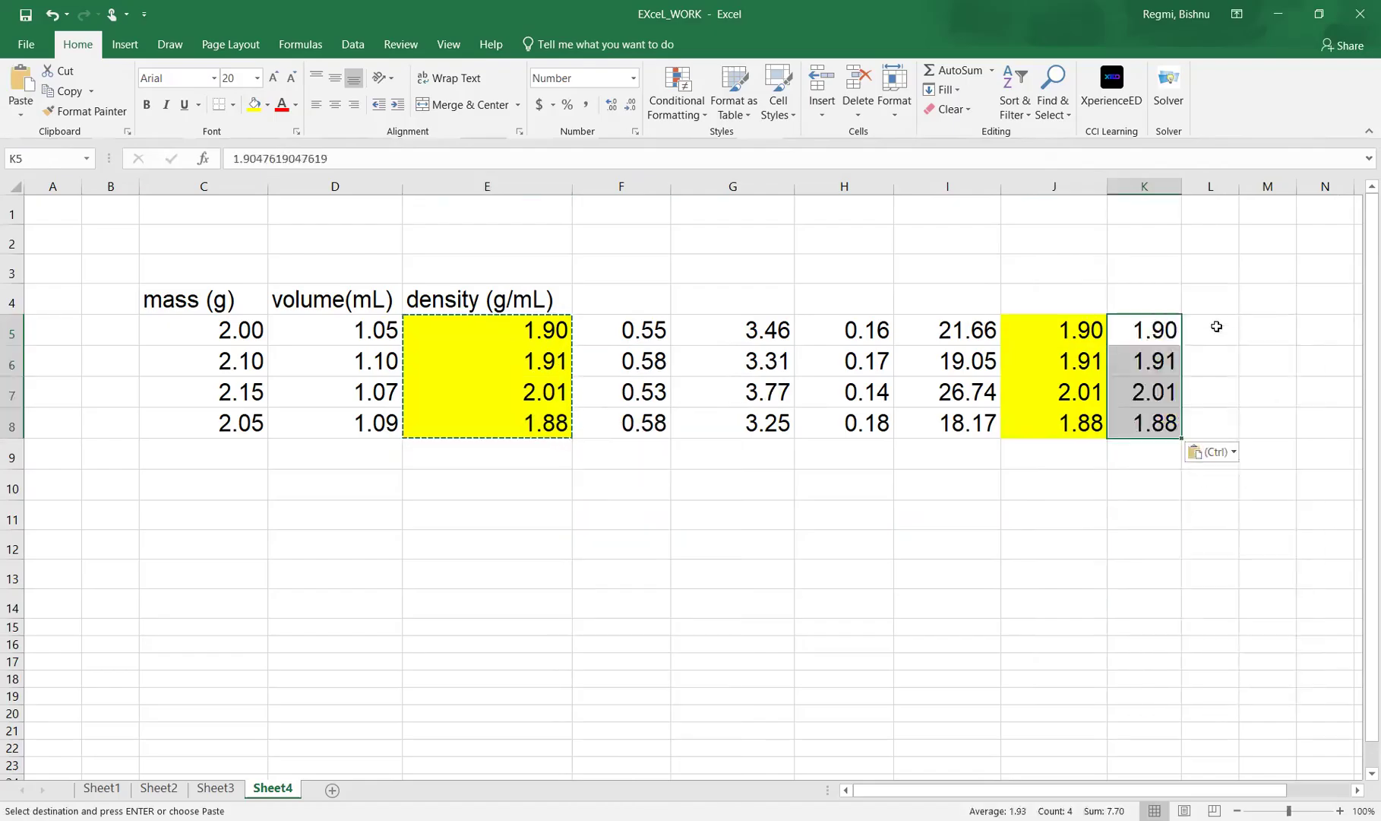
# Paste the copied densities as values only into L5:L8.
pyautogui.rightClick(1215, 328)
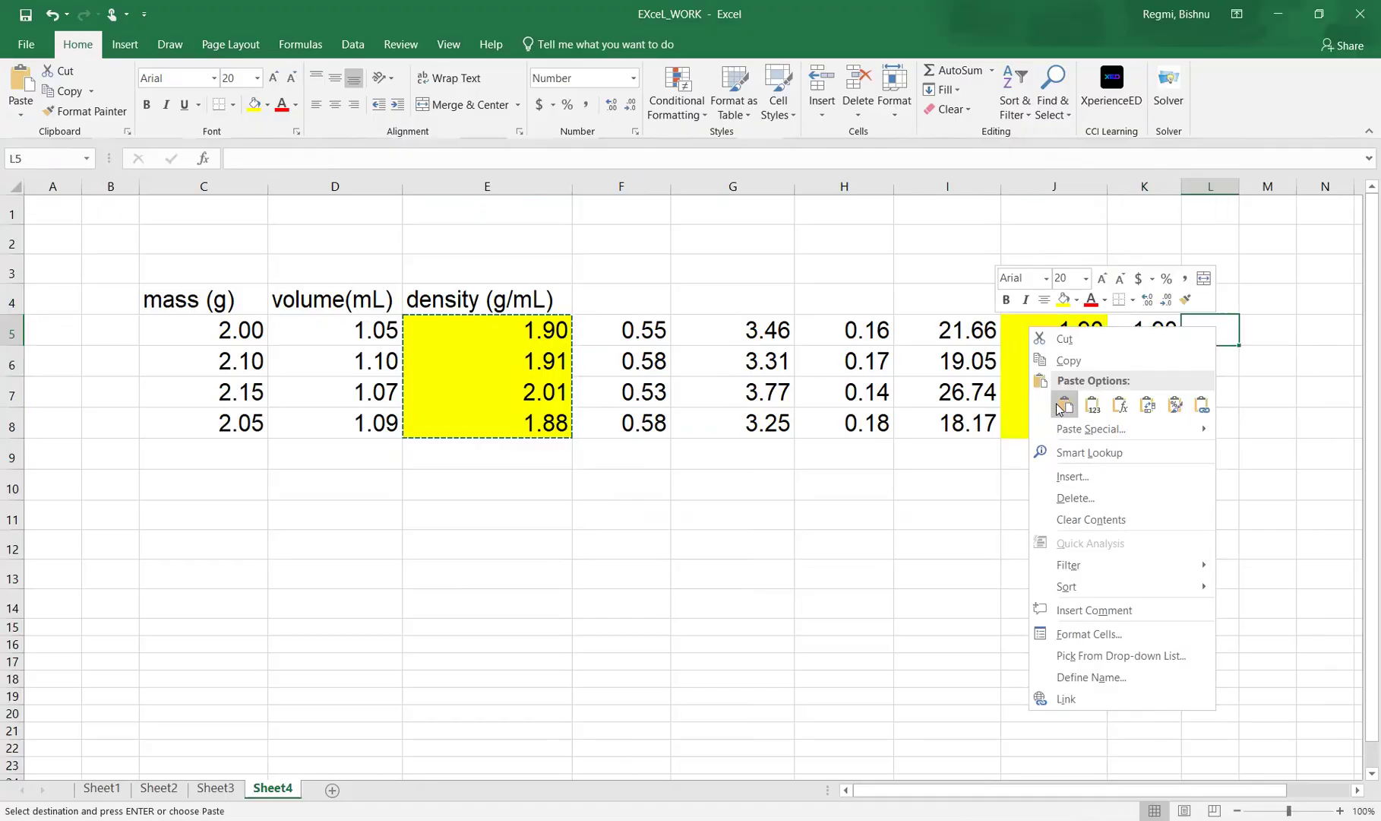
pyautogui.click(1095, 407)
pyautogui.click(962, 574)
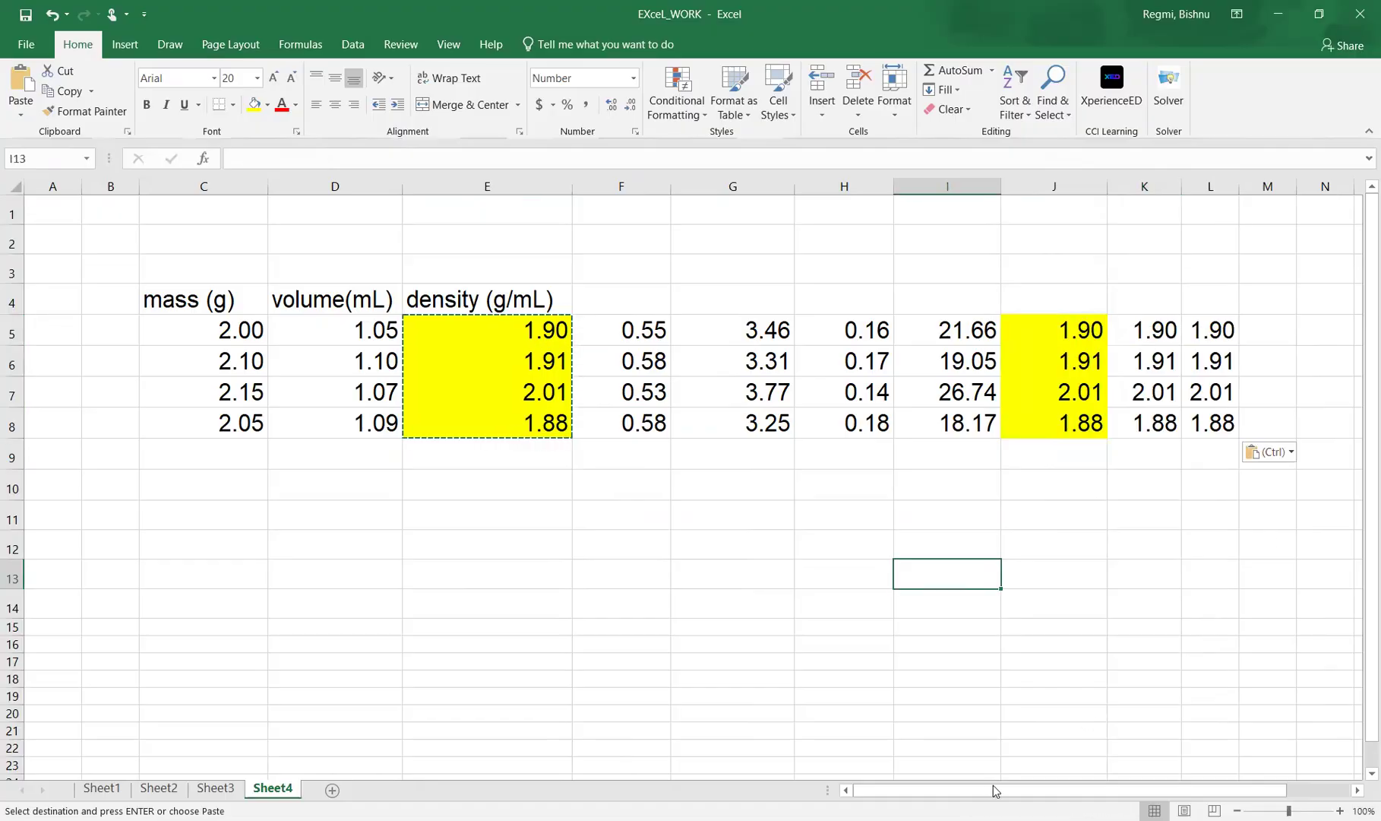
pyautogui.click(992, 639)
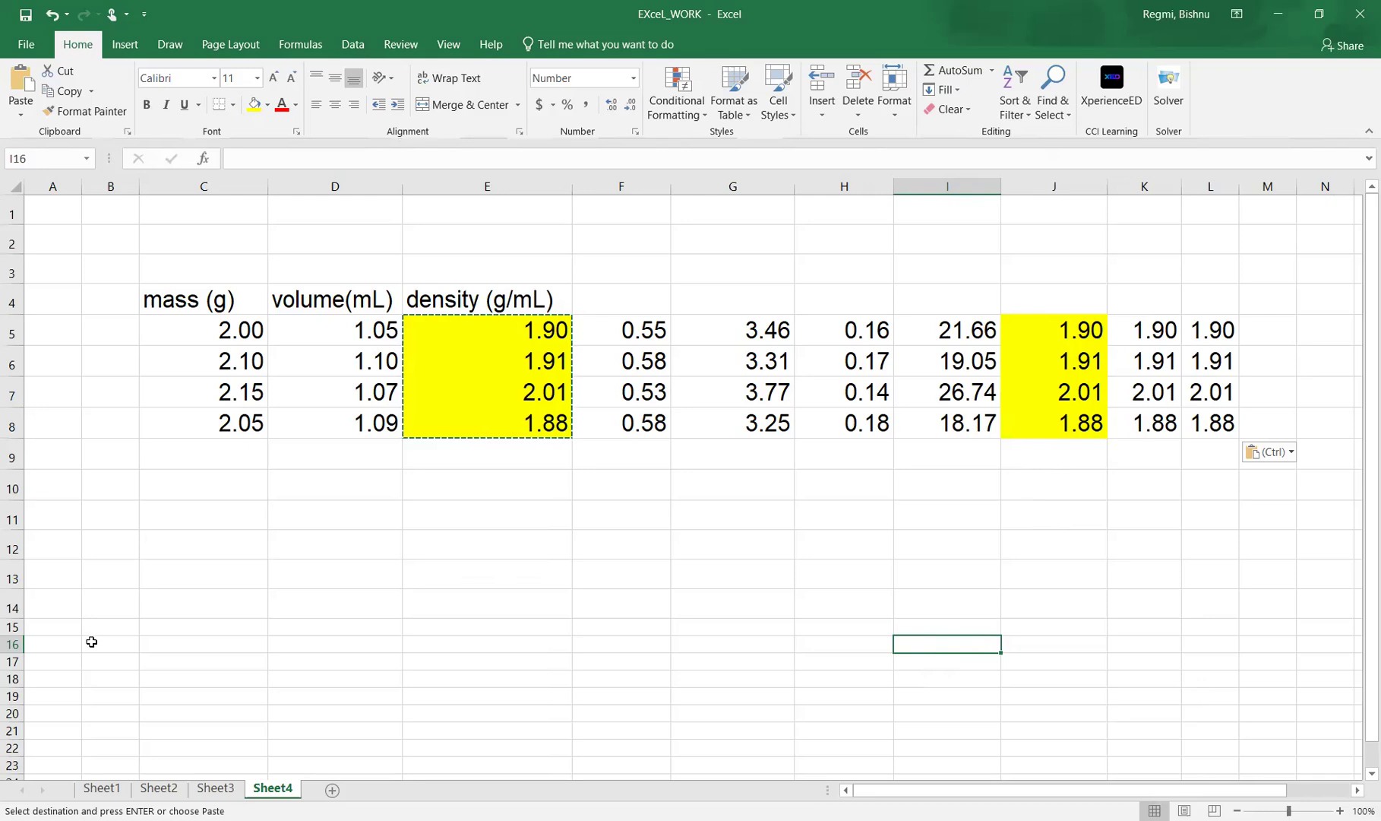
# Copy the mass values C5:C8 and paste them normally into C10:C13.
pyautogui.moveTo(232, 343); pyautogui.dragTo(226, 415)
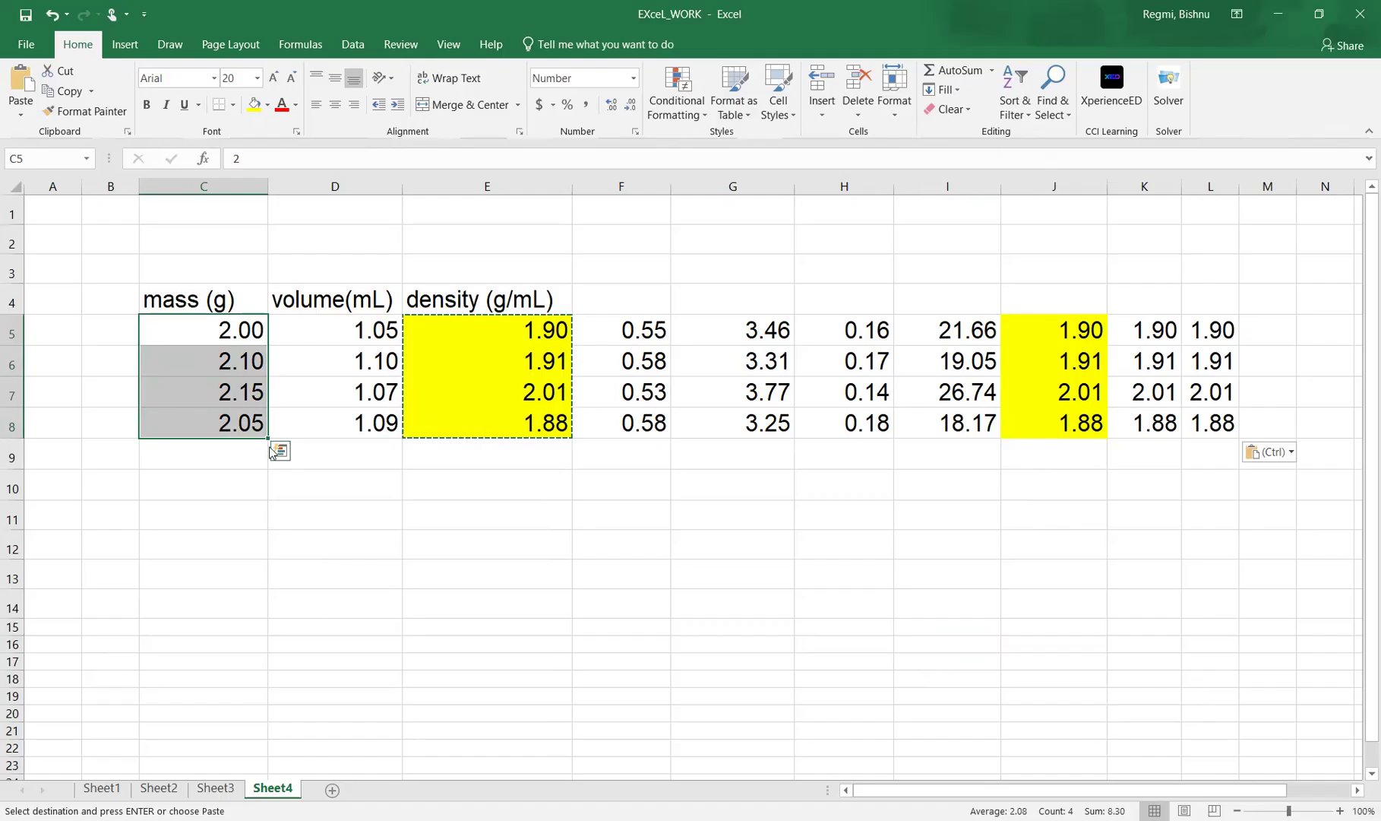
pyautogui.rightClick(228, 415)
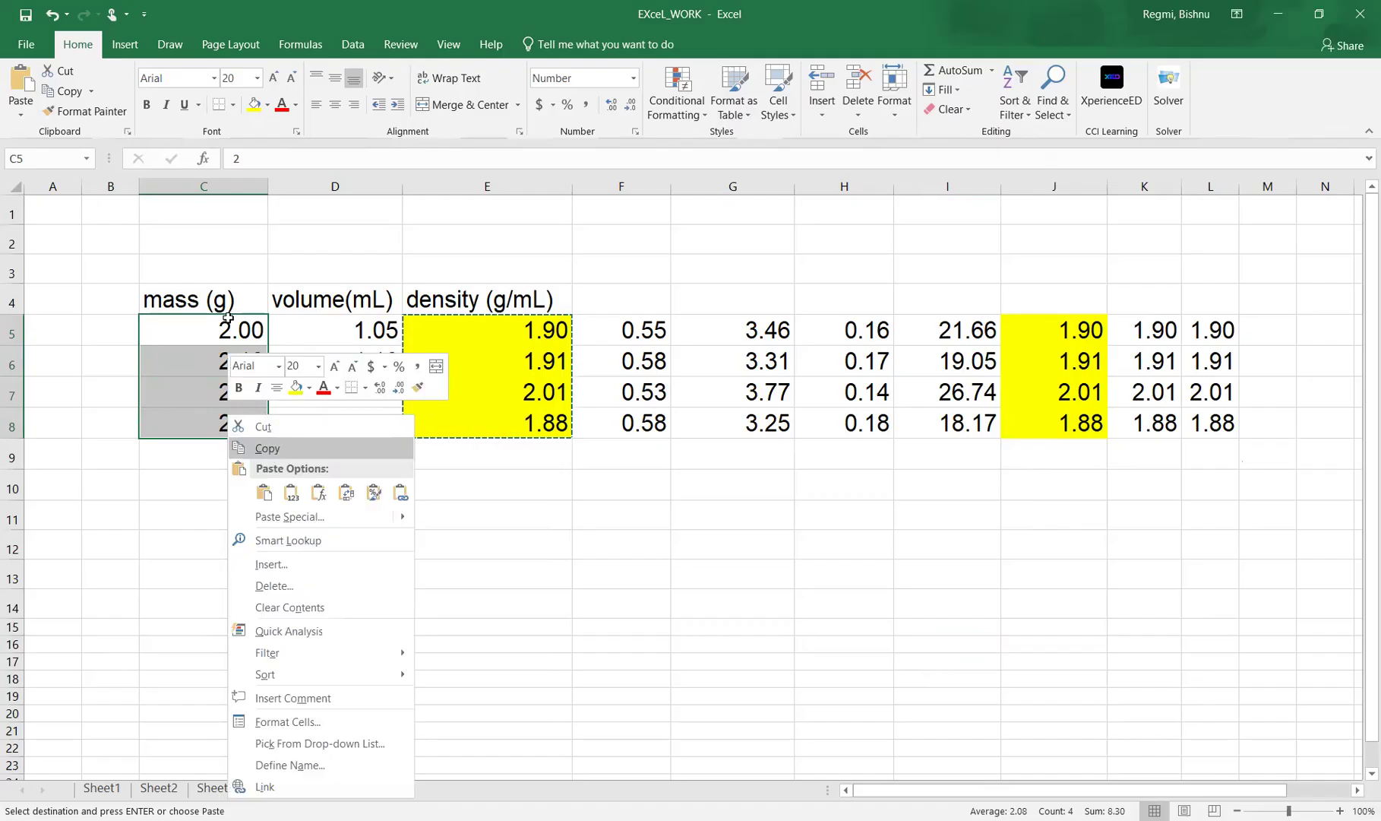
pyautogui.click(268, 447)
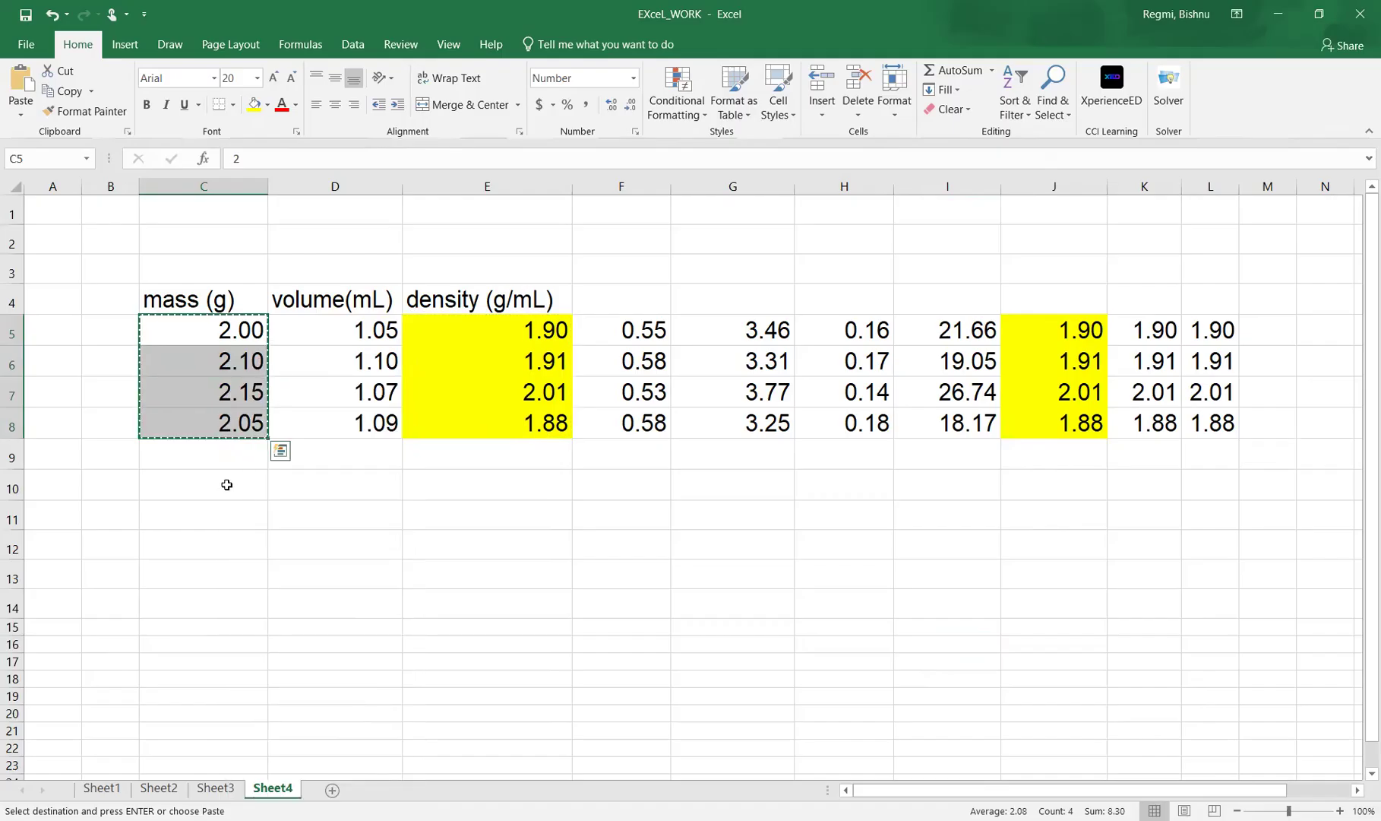
pyautogui.rightClick(227, 484)
pyautogui.click(263, 179)
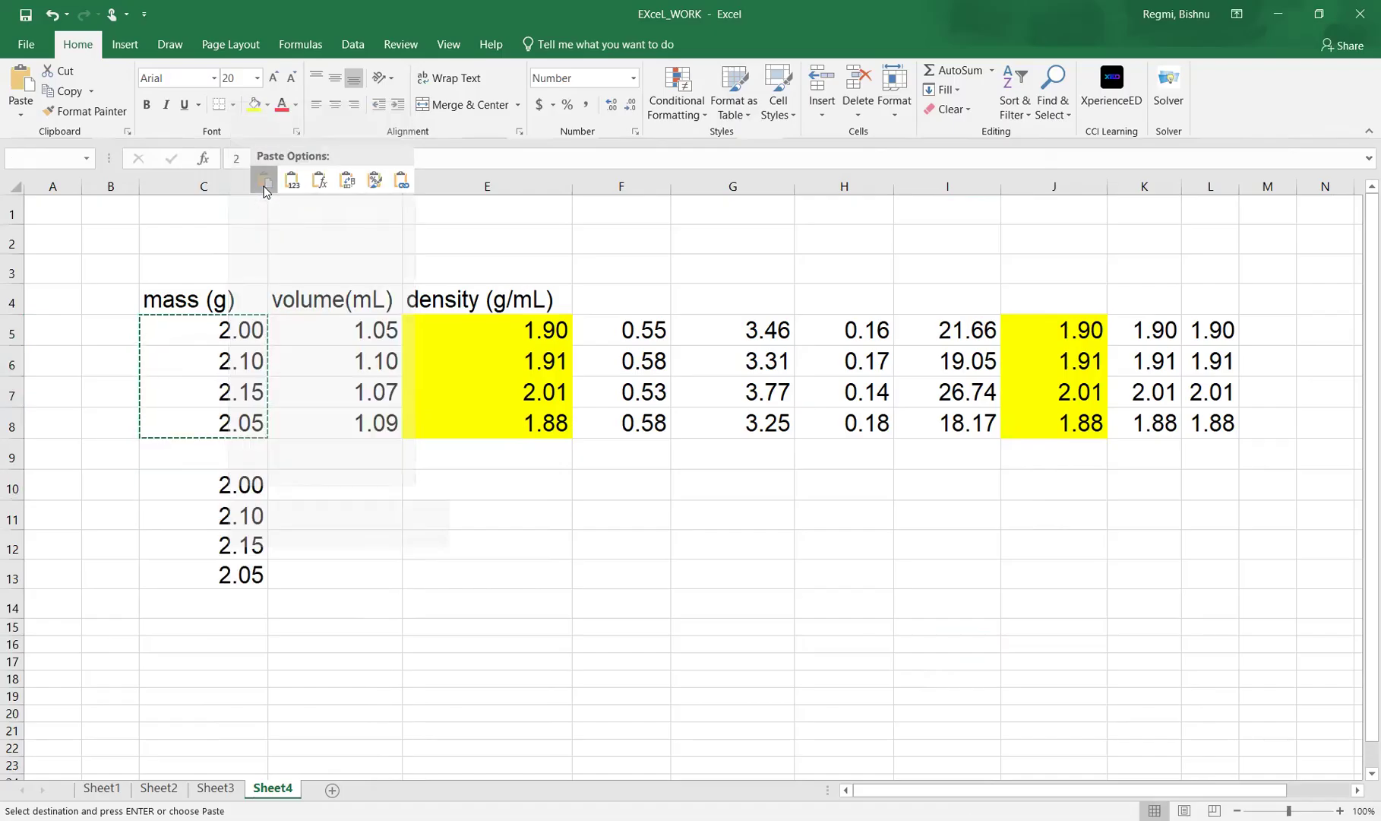
# Paste the copied mass values again into D10:D13 and E10:E13, and select the three pasted columns to compare them.
pyautogui.rightClick(299, 490)
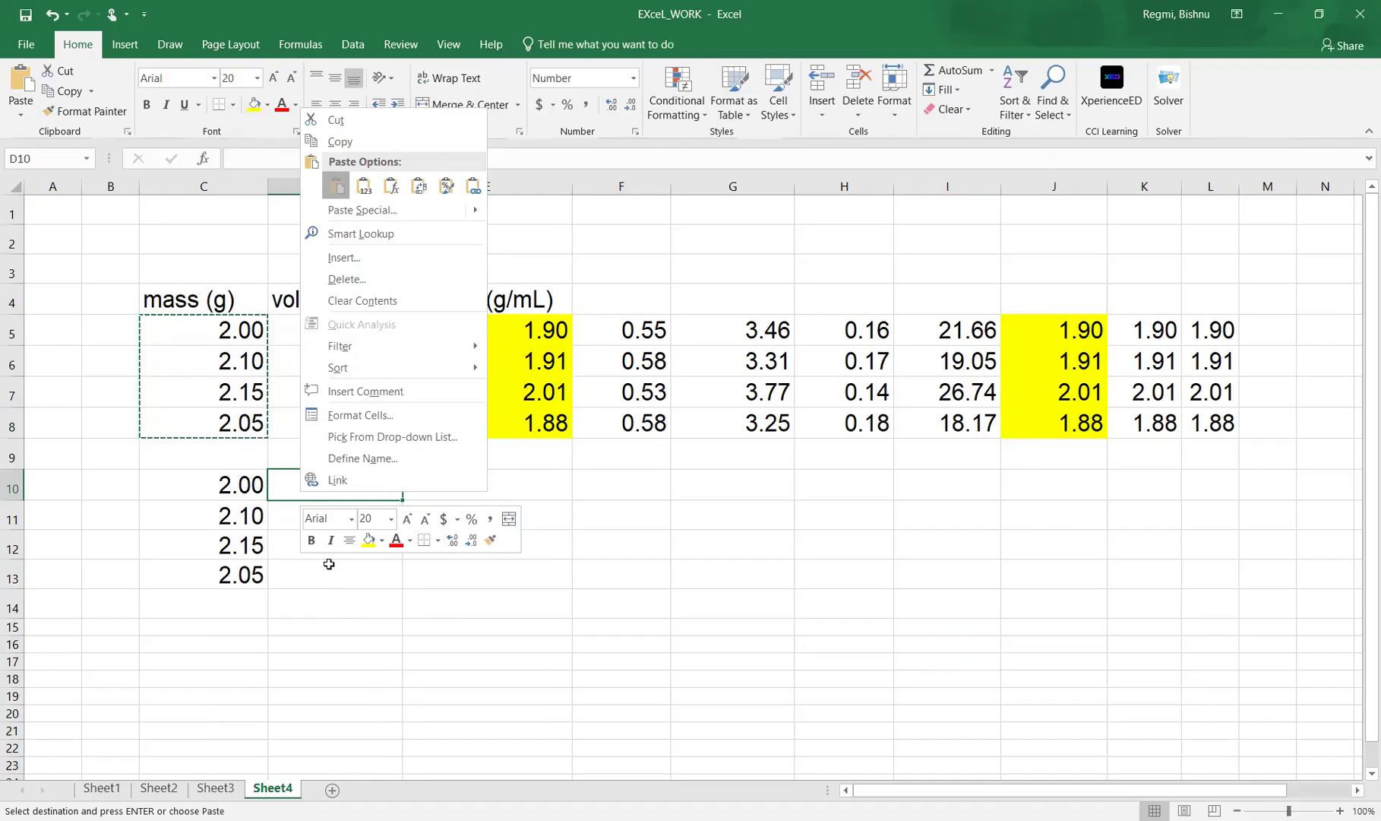
pyautogui.click(338, 643)
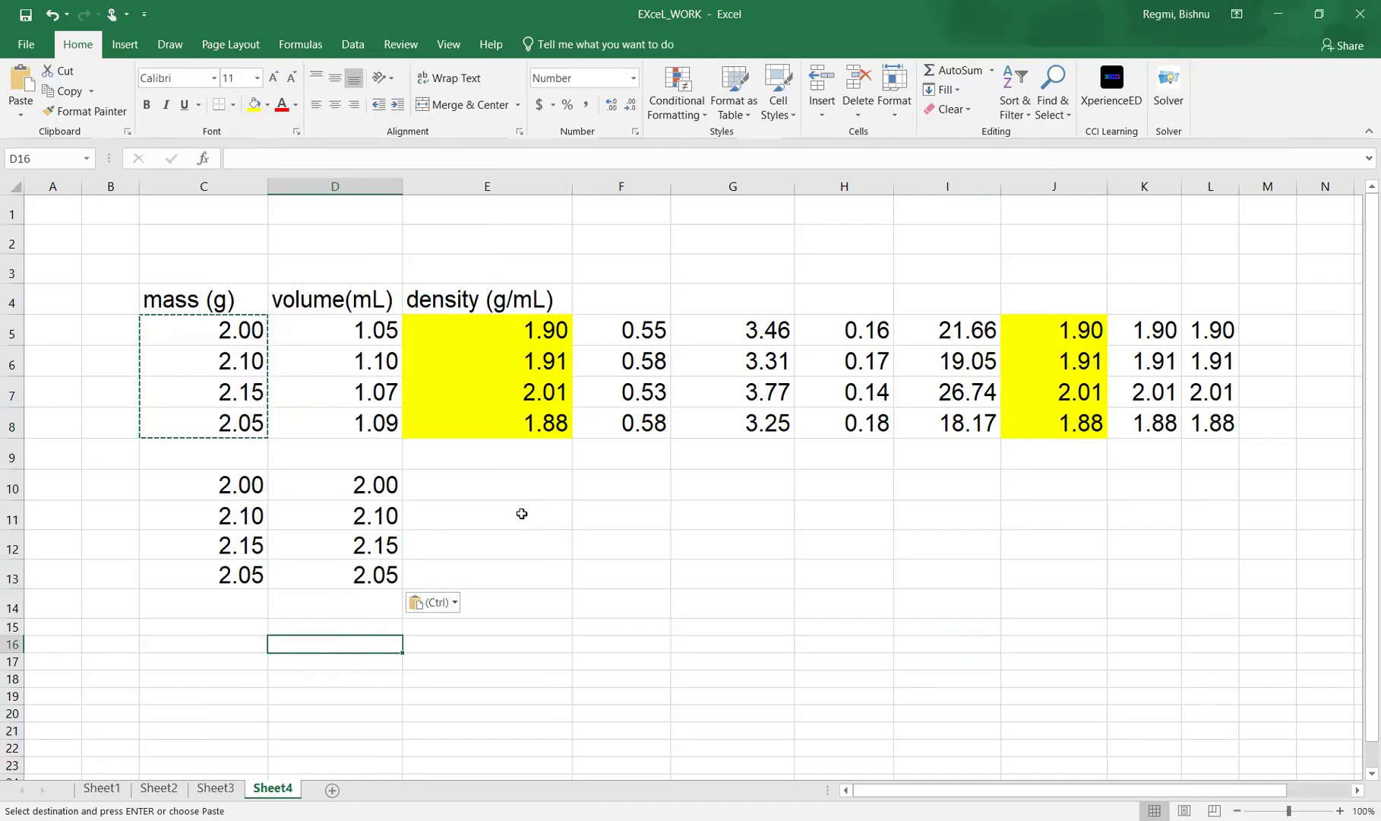
pyautogui.rightClick(428, 490)
pyautogui.click(465, 187)
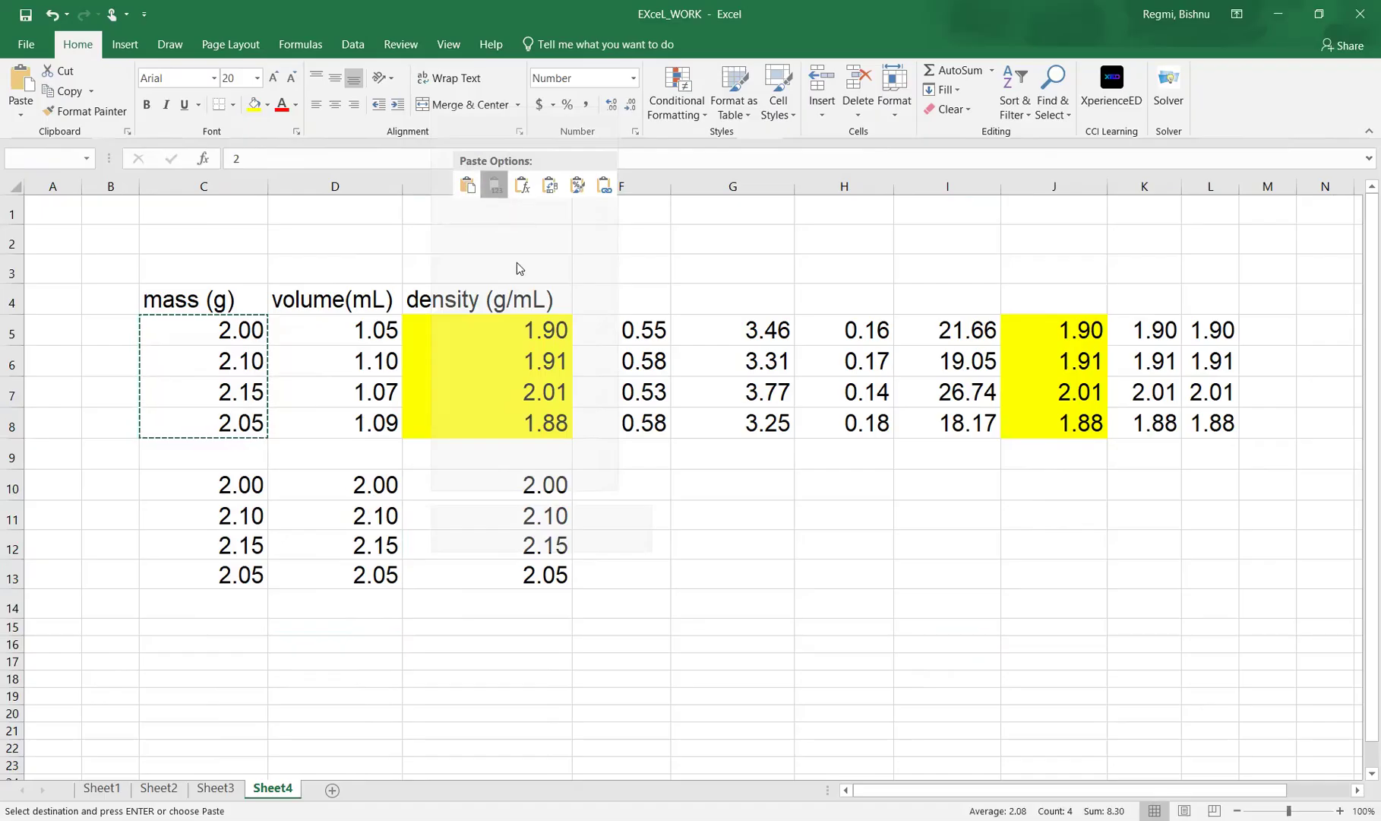
pyautogui.moveTo(221, 483); pyautogui.dragTo(450, 570)
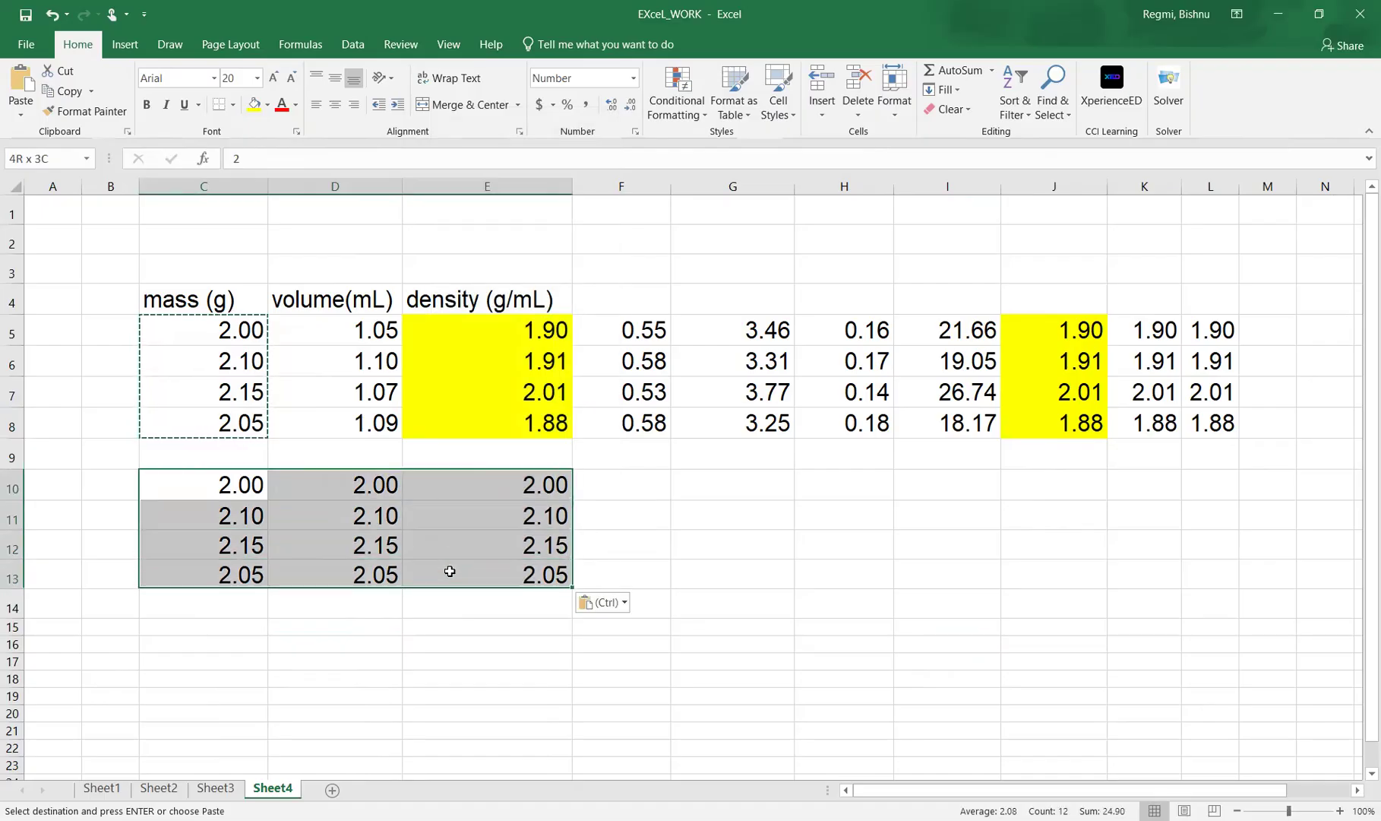
pyautogui.click(502, 694)
# Inspect the density formula in E5 and clear the first volume value in D5.
pyautogui.click(478, 325)
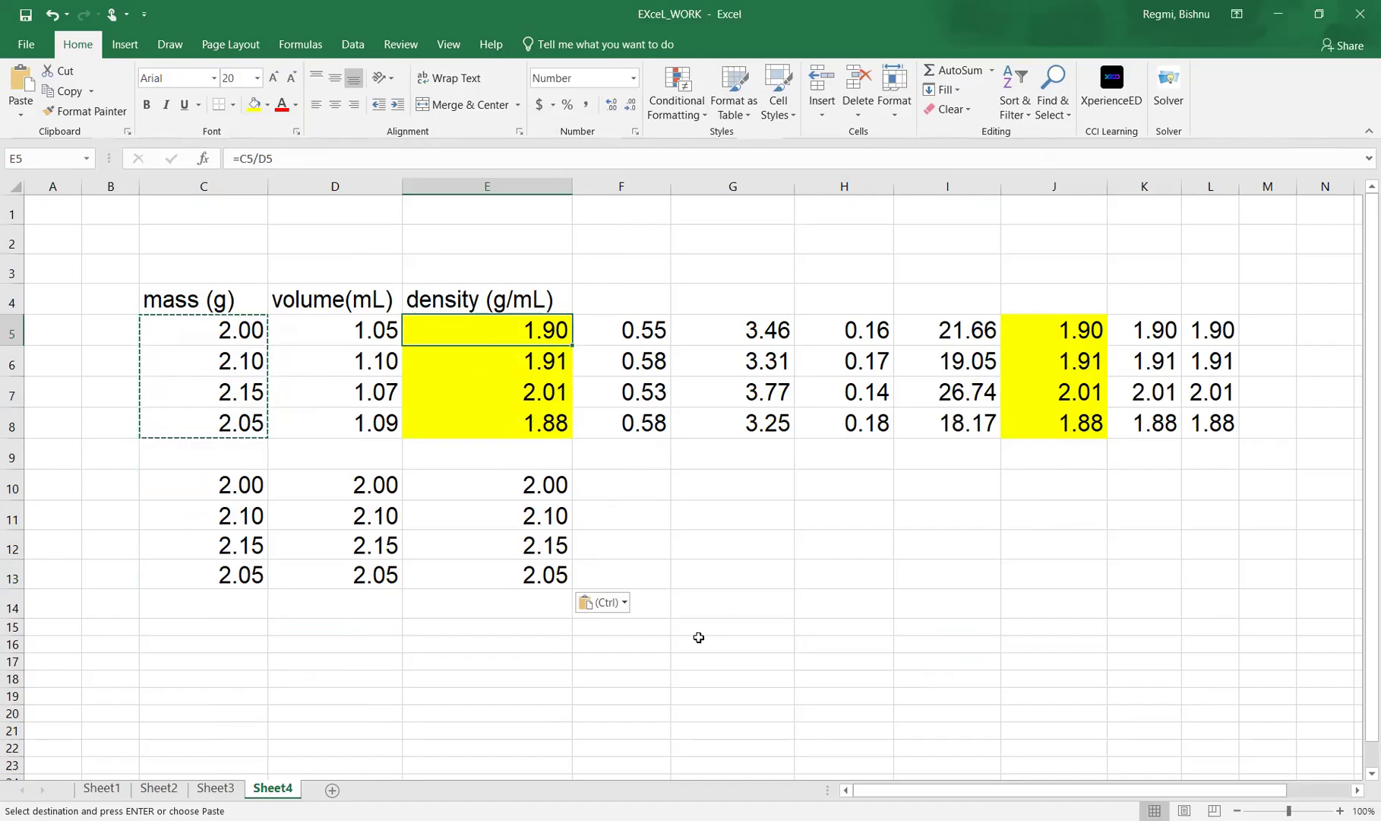
pyautogui.click(430, 617)
pyautogui.click(358, 330)
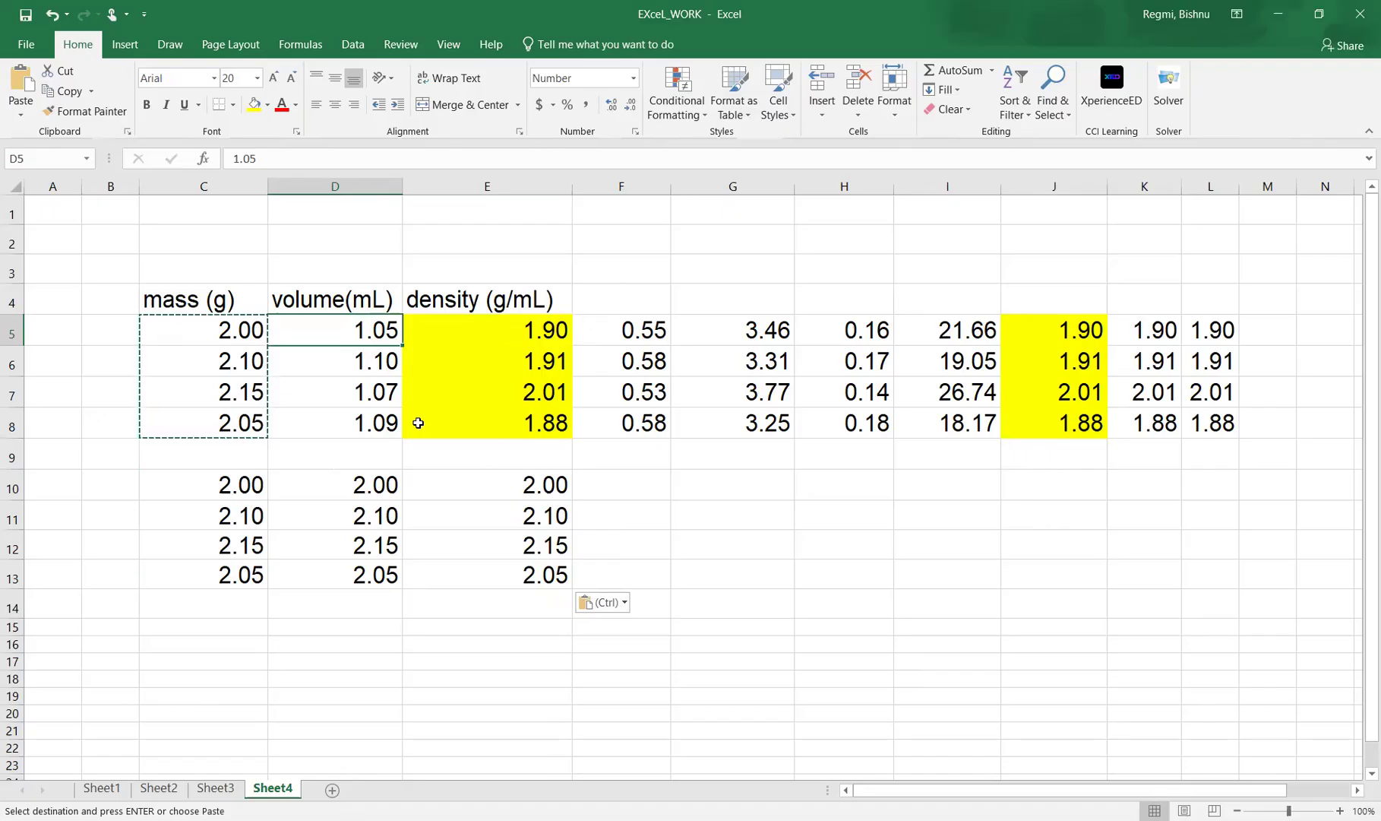
pyautogui.press('Delete')
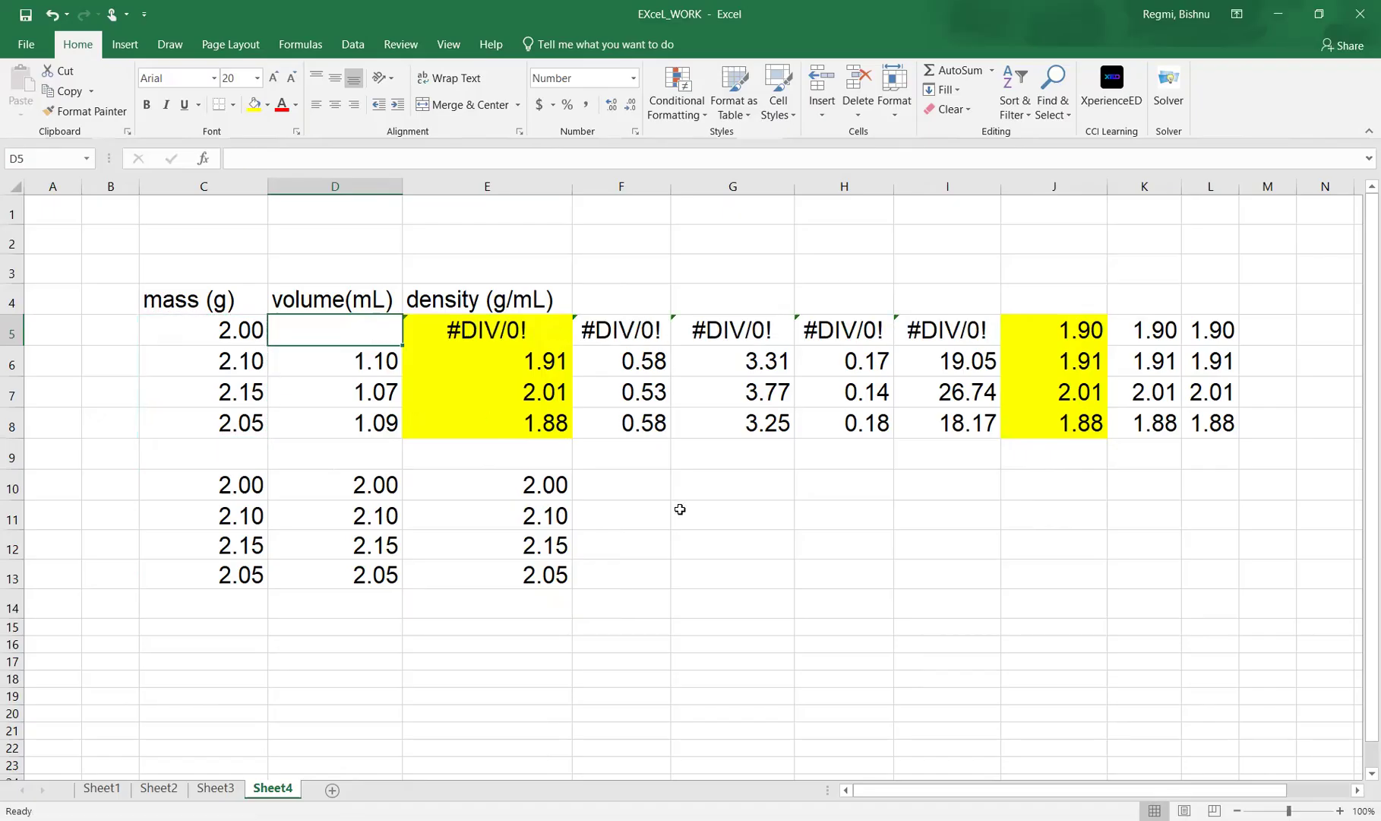
pyautogui.click(679, 509)
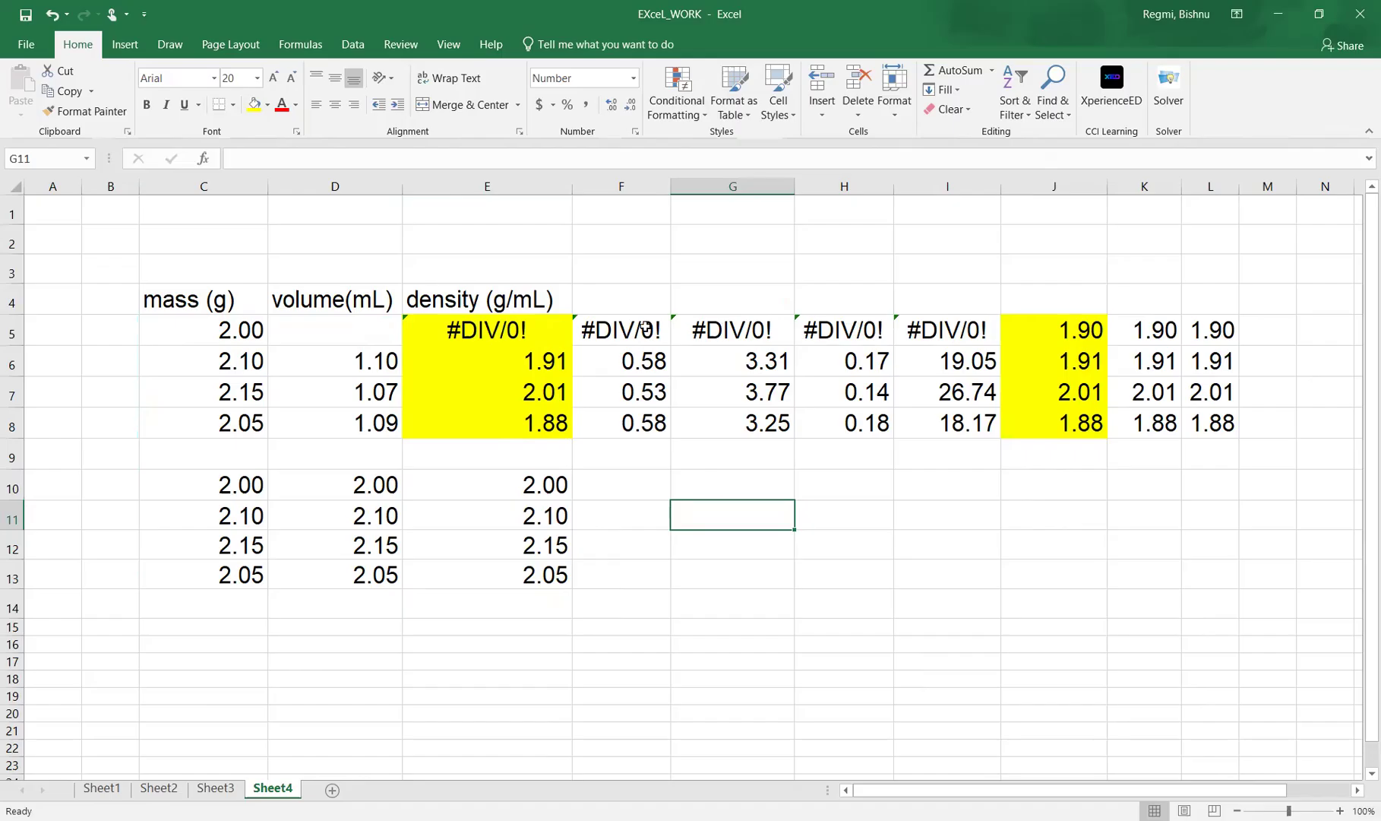
# Examine the values-only cells J5:L8 and the error-checking options for the formula in F5.
pyautogui.moveTo(1073, 333); pyautogui.dragTo(1222, 427)
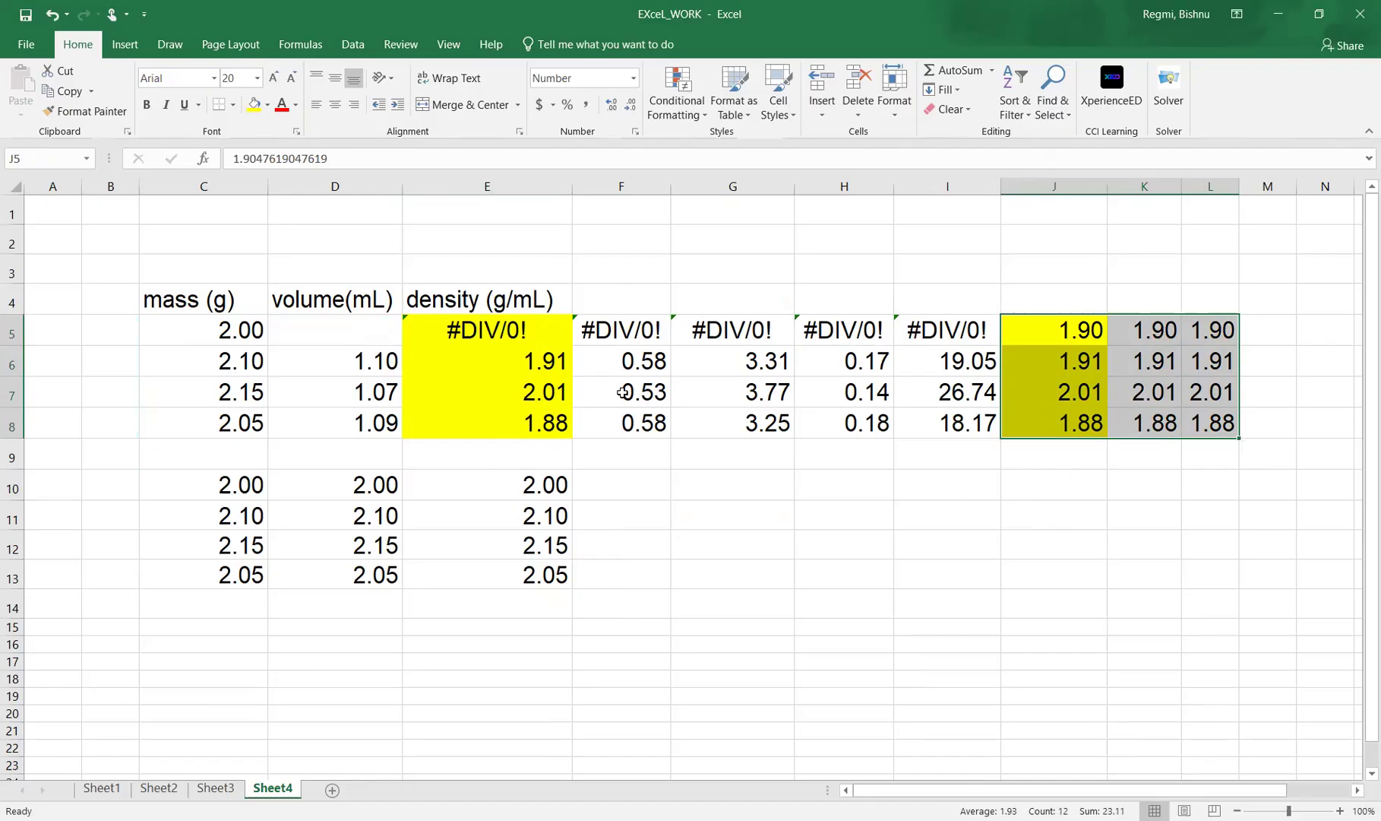
pyautogui.click(577, 320)
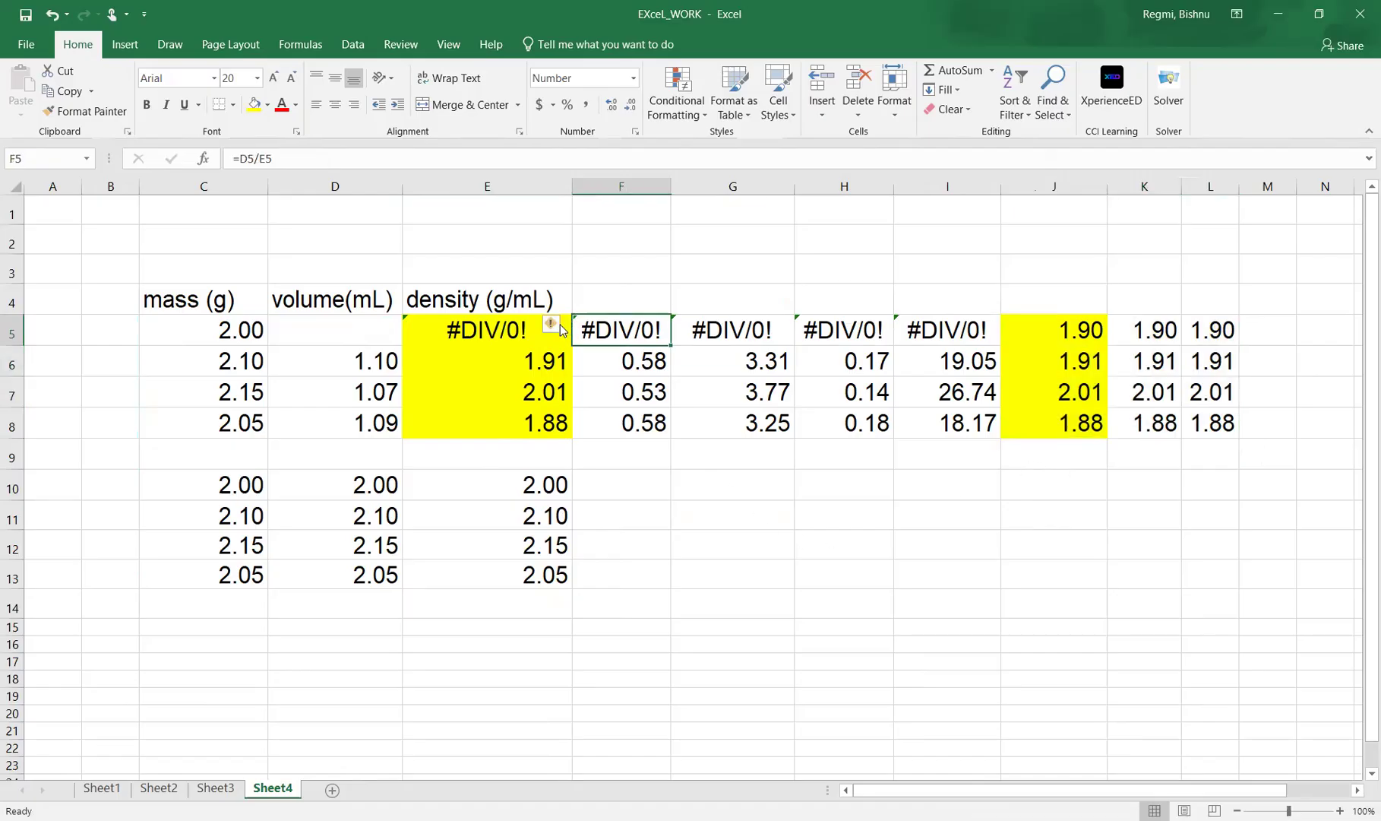
pyautogui.click(556, 328)
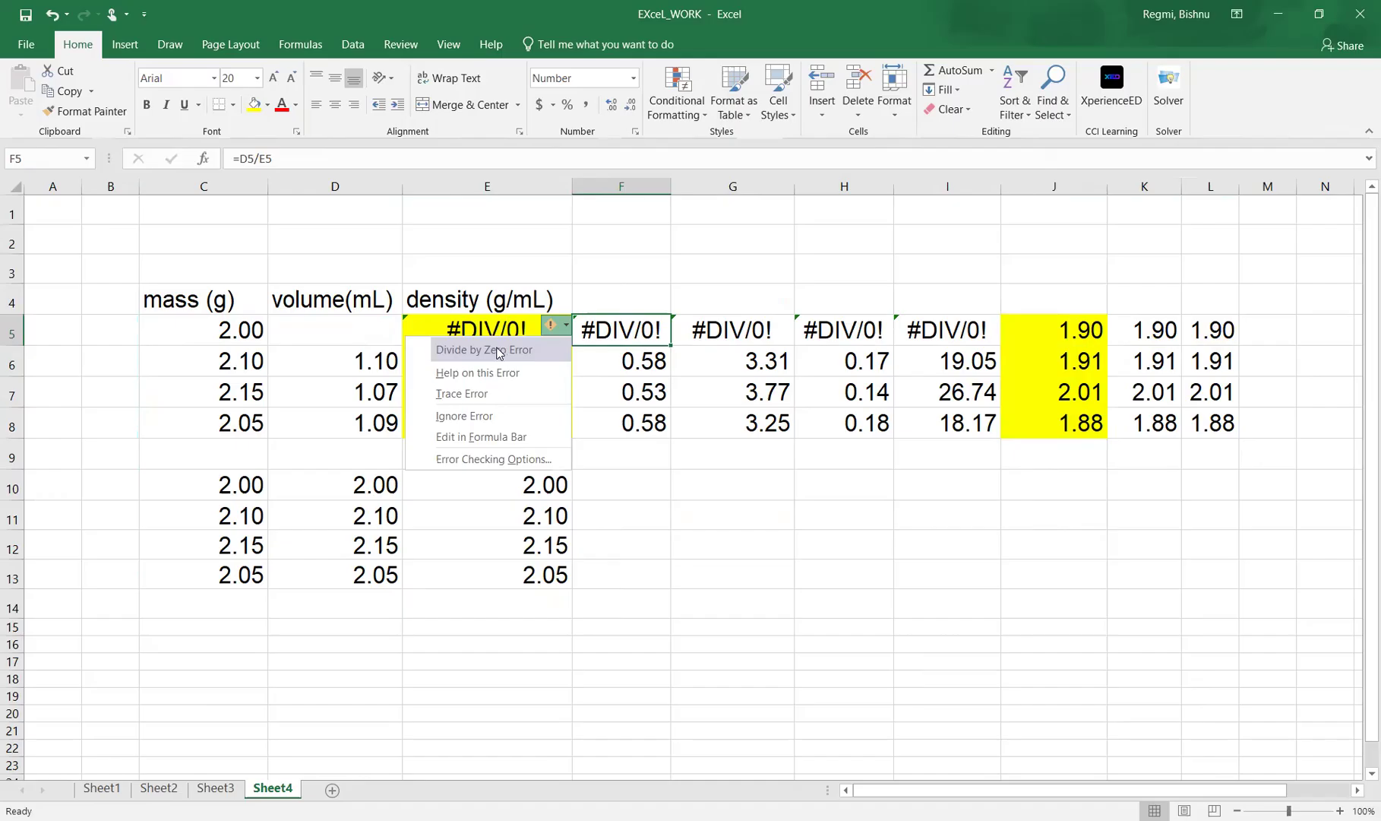
pyautogui.click(730, 579)
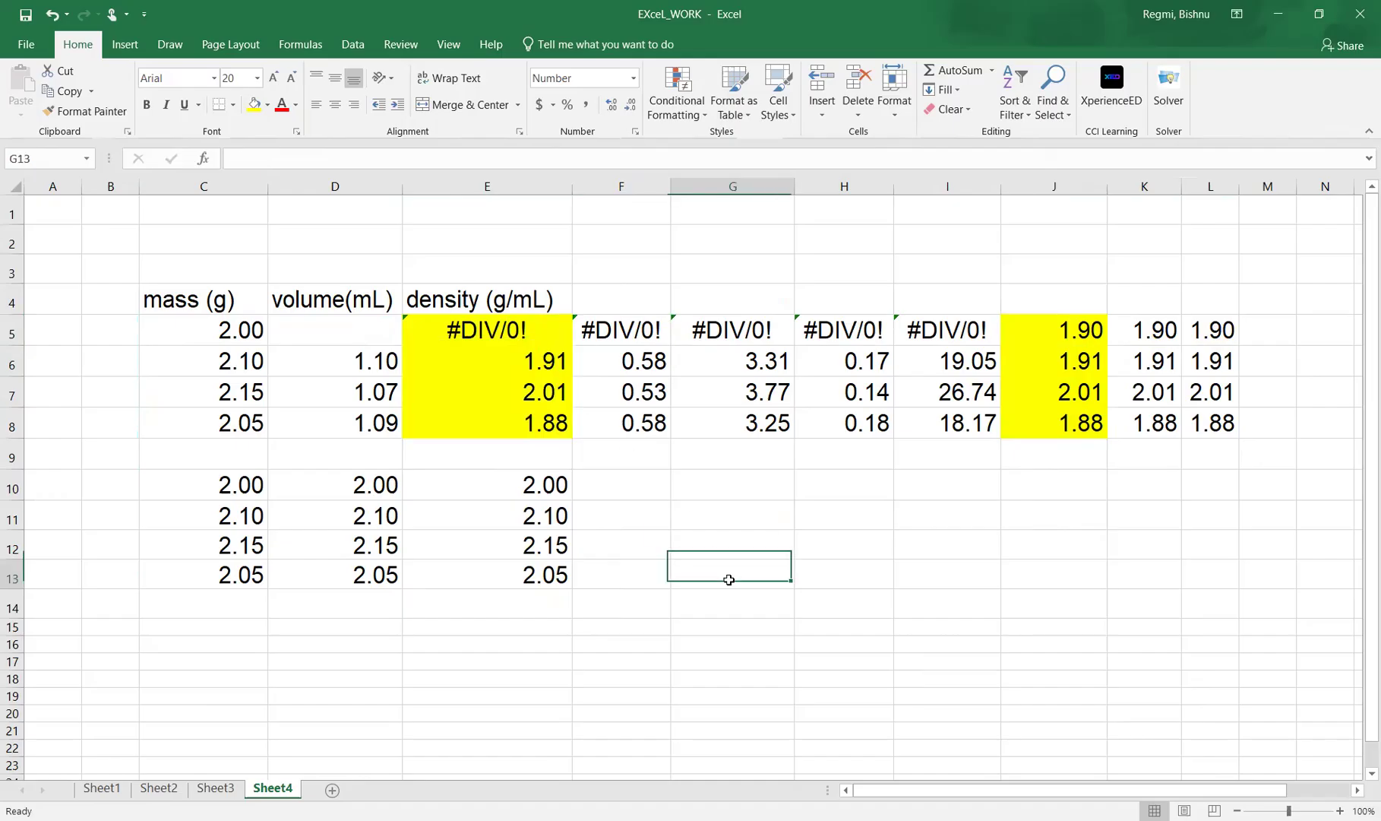
# Set the volume in D6 to 0.
pyautogui.click(364, 327)
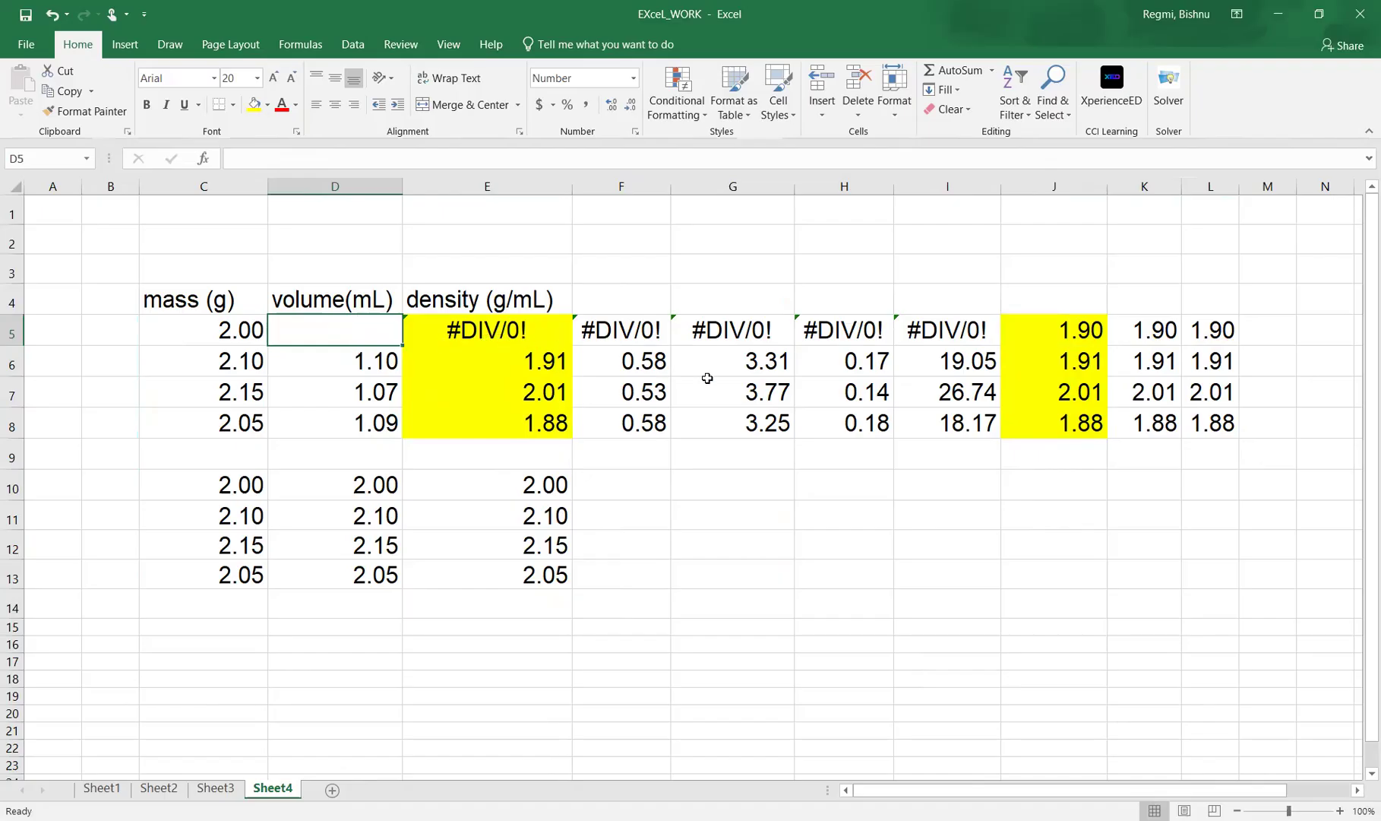
pyautogui.click(363, 363)
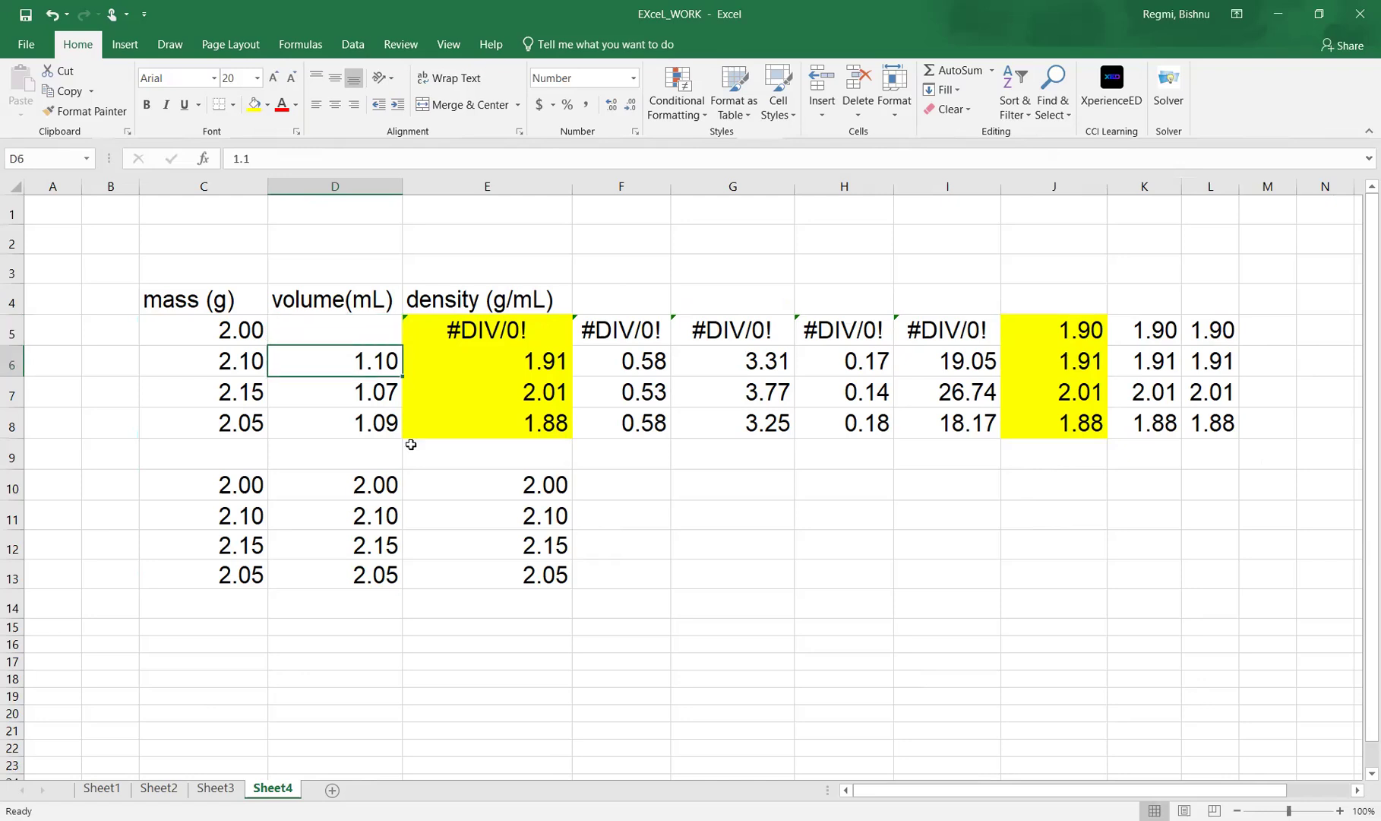
pyautogui.write('0')
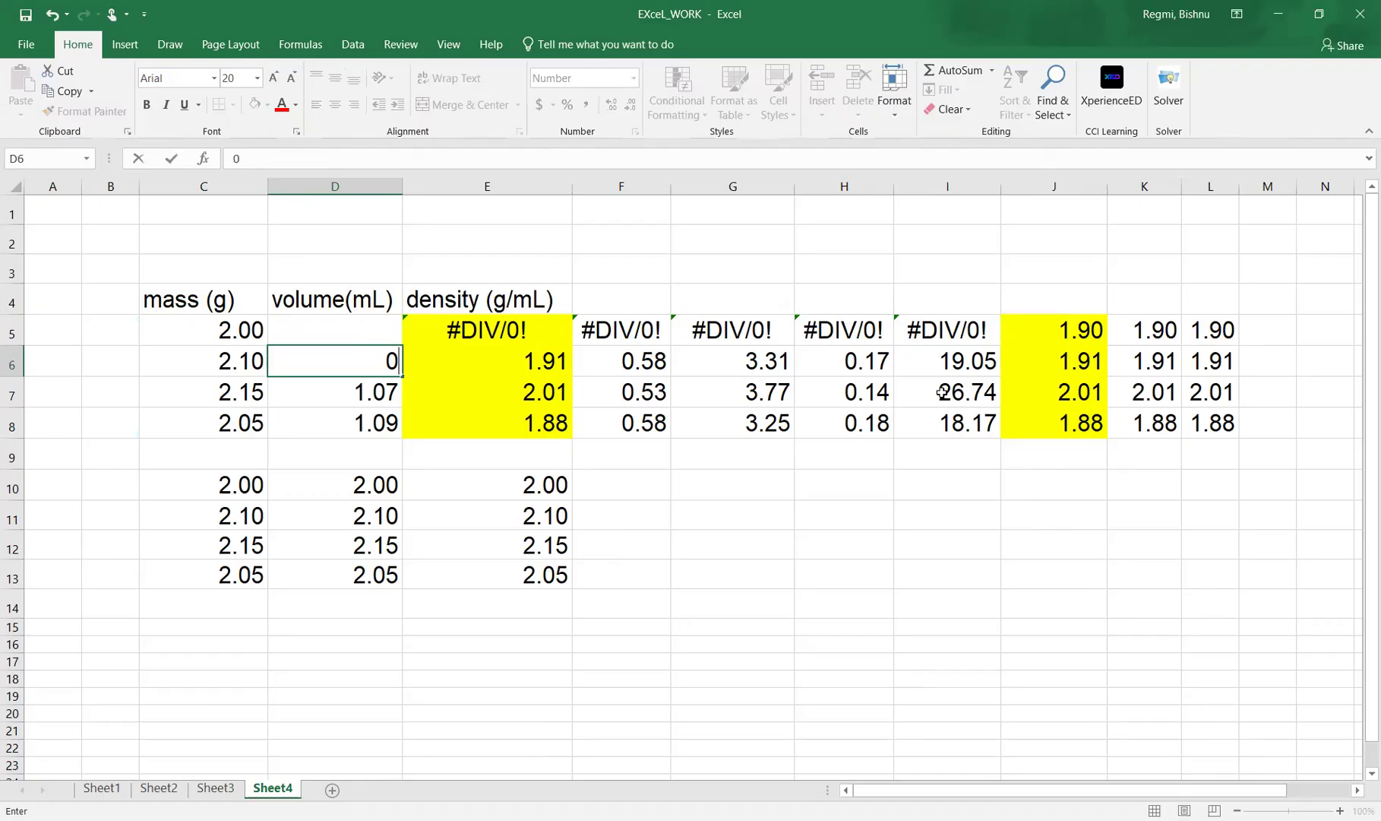
pyautogui.click(743, 627)
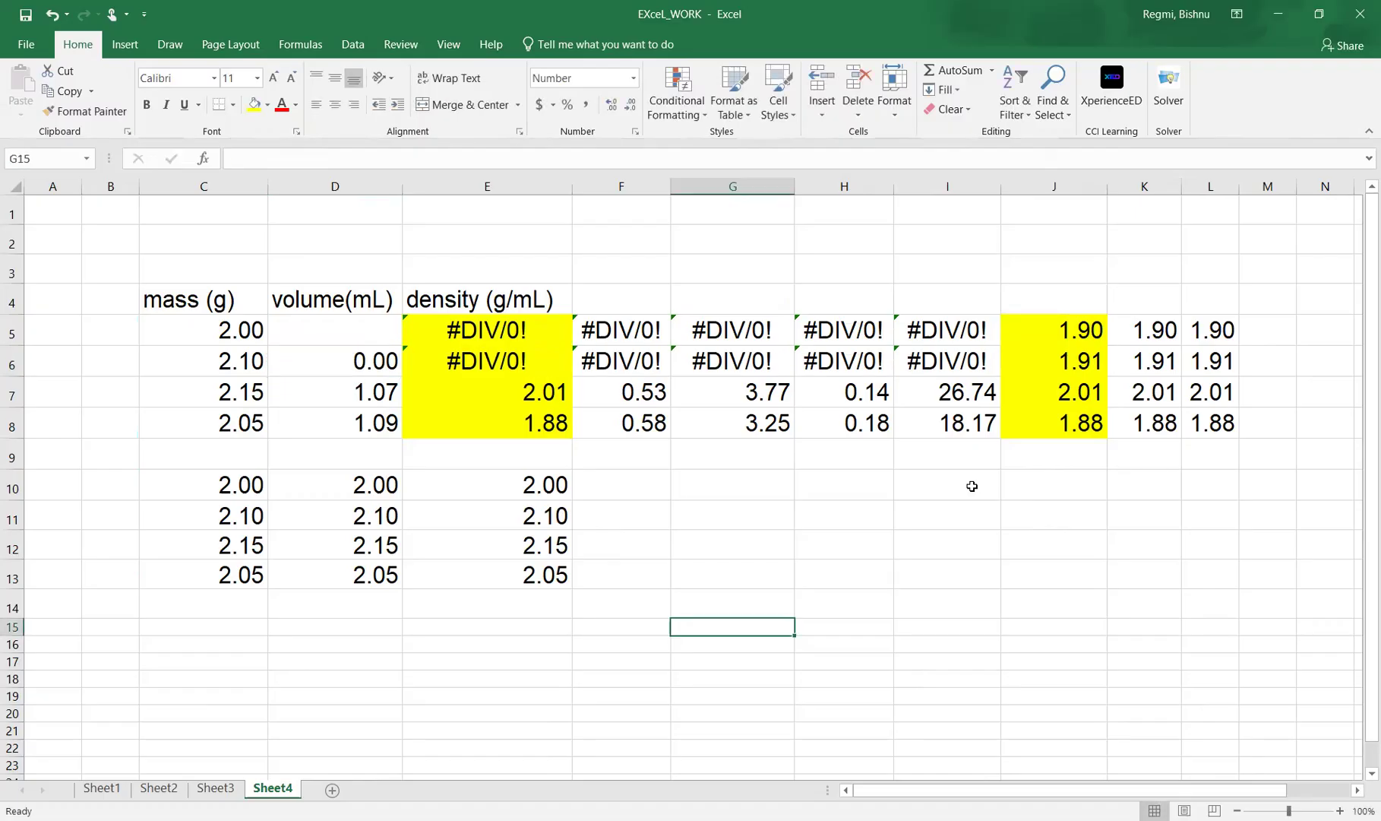
# Highlight the values-only density cells J5:L8 with a yellow fill.
pyautogui.moveTo(1066, 335); pyautogui.dragTo(1202, 427)
pyautogui.click(254, 106)
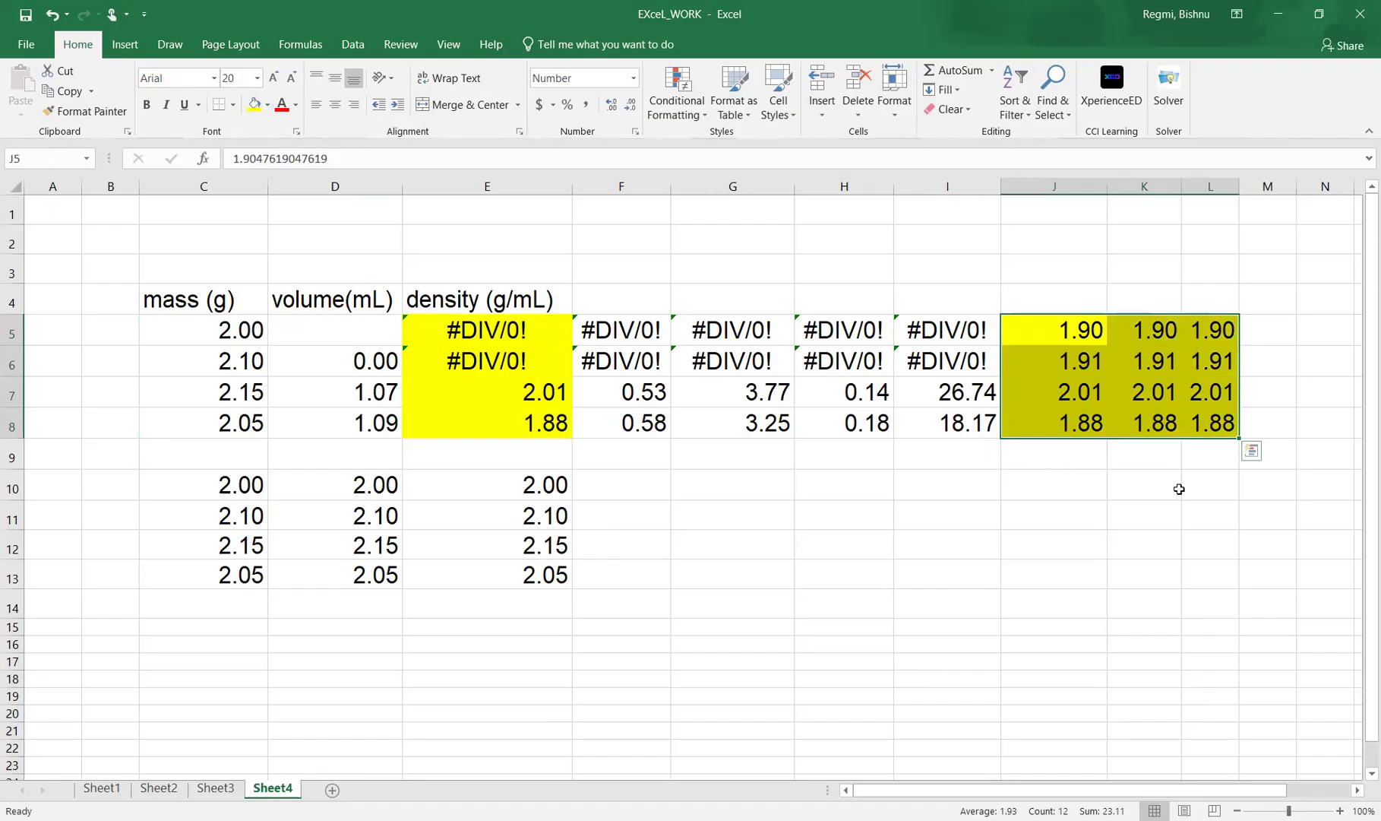